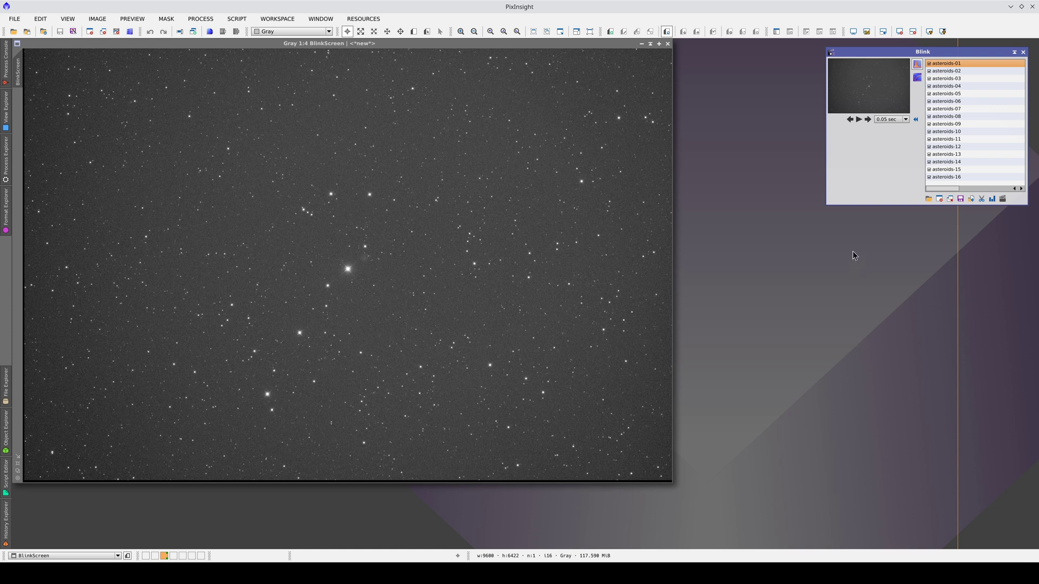
# Step: Play the asteroid frames as a blink animation and inspect the asteroid labels in the annotated master light at 1:1
pyautogui.click(858, 119)
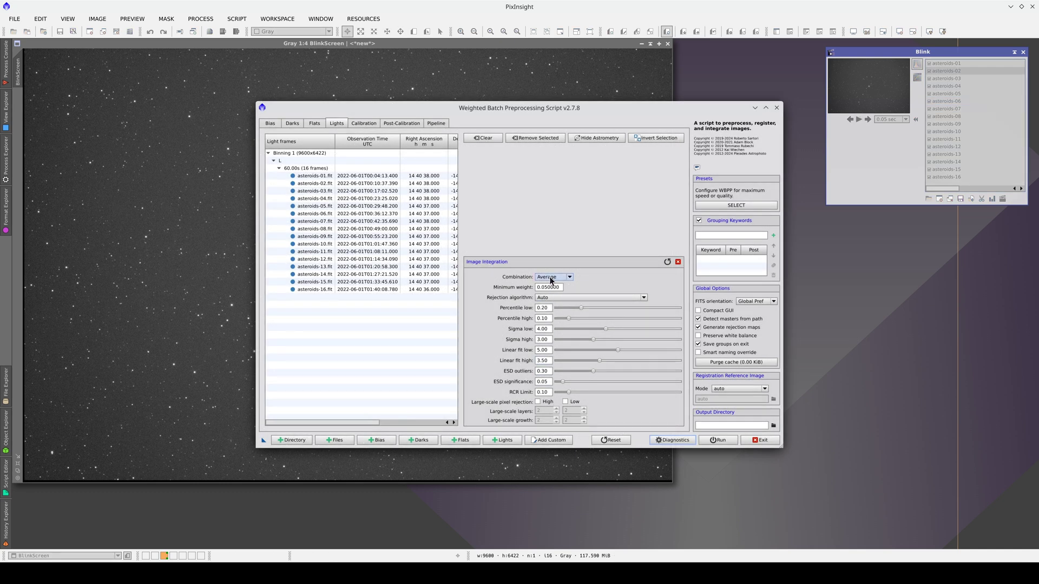
pyautogui.click(552, 279)
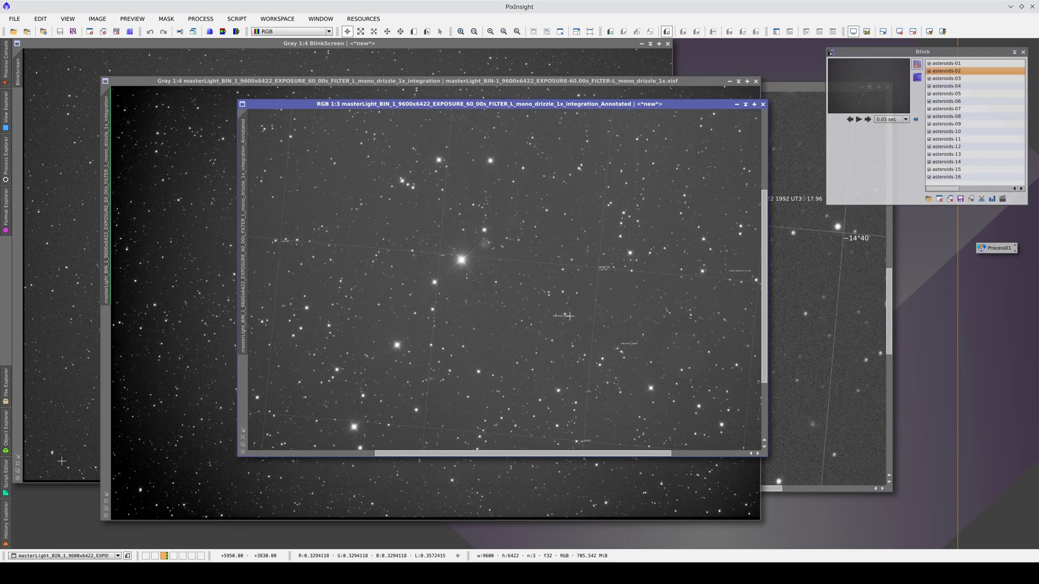
pyautogui.scroll(2, 569, 316)
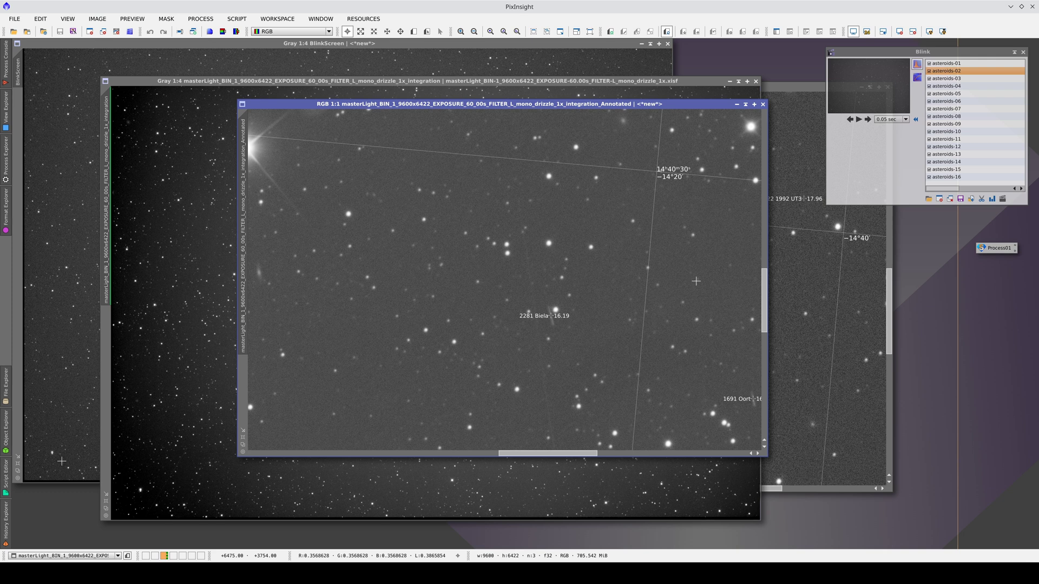
pyautogui.hotkey('ctrl', 'shift', 'Right')
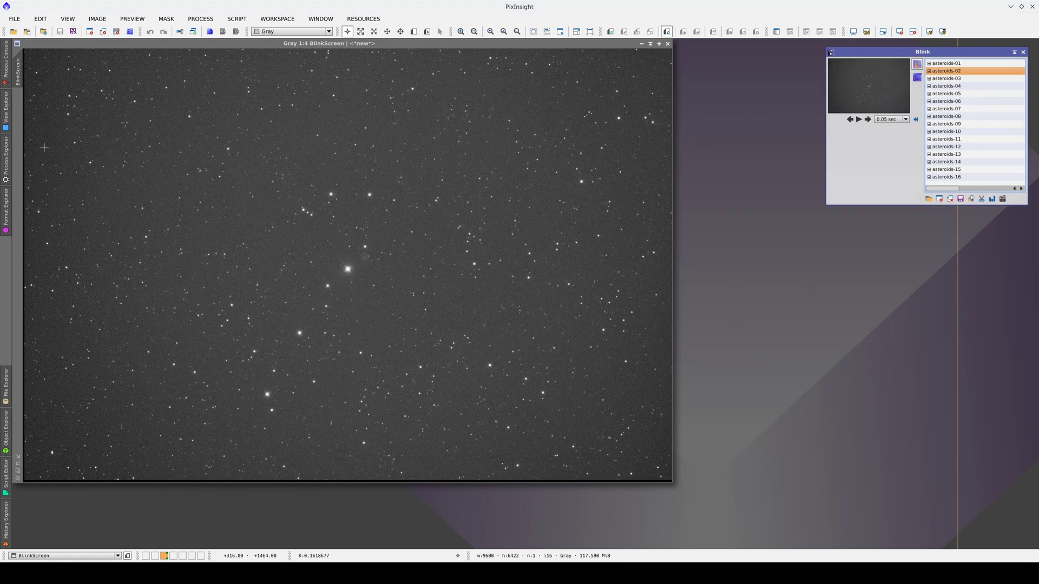
# Step: Launch the WeightedBatchPreprocessing script and load all frames from the asteroids directory
pyautogui.click(6, 160)
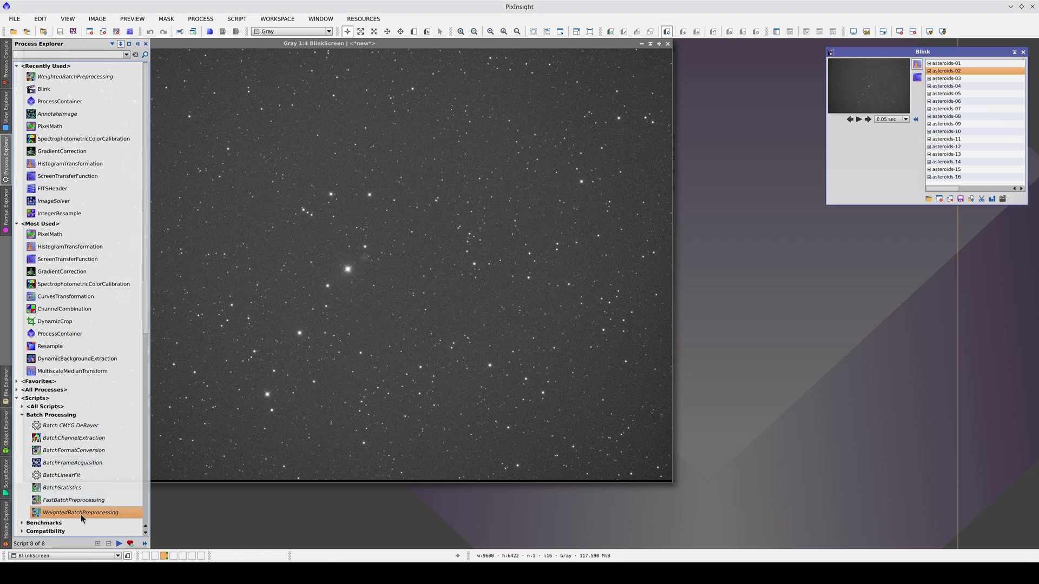
pyautogui.doubleClick(81, 512)
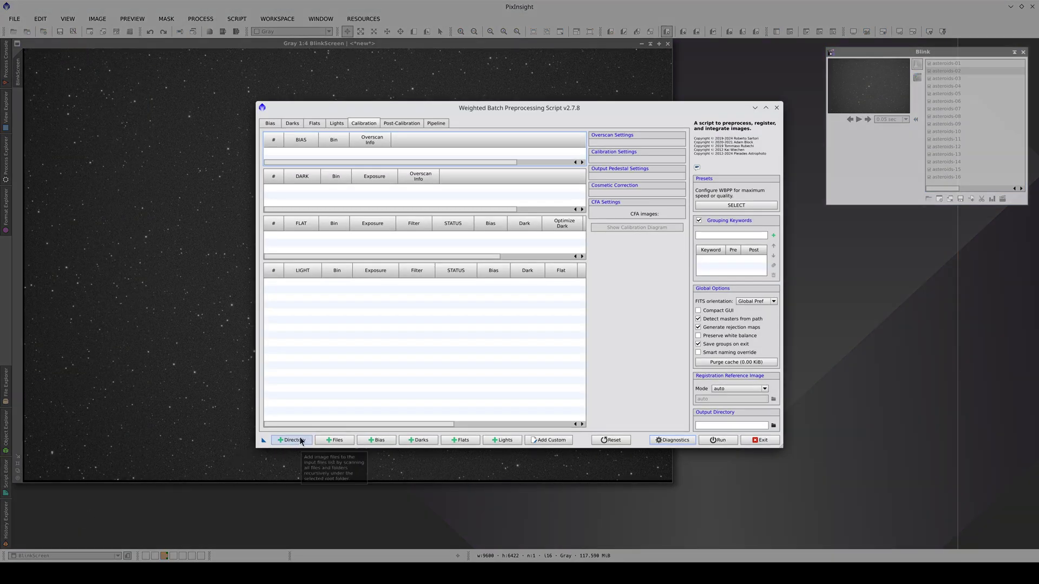
pyautogui.click(301, 440)
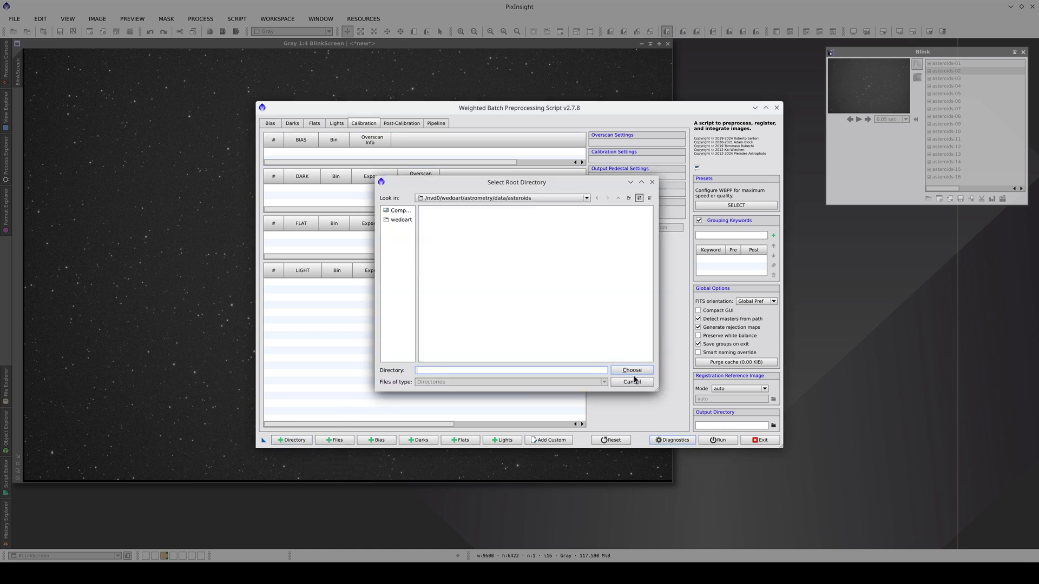
pyautogui.click(632, 370)
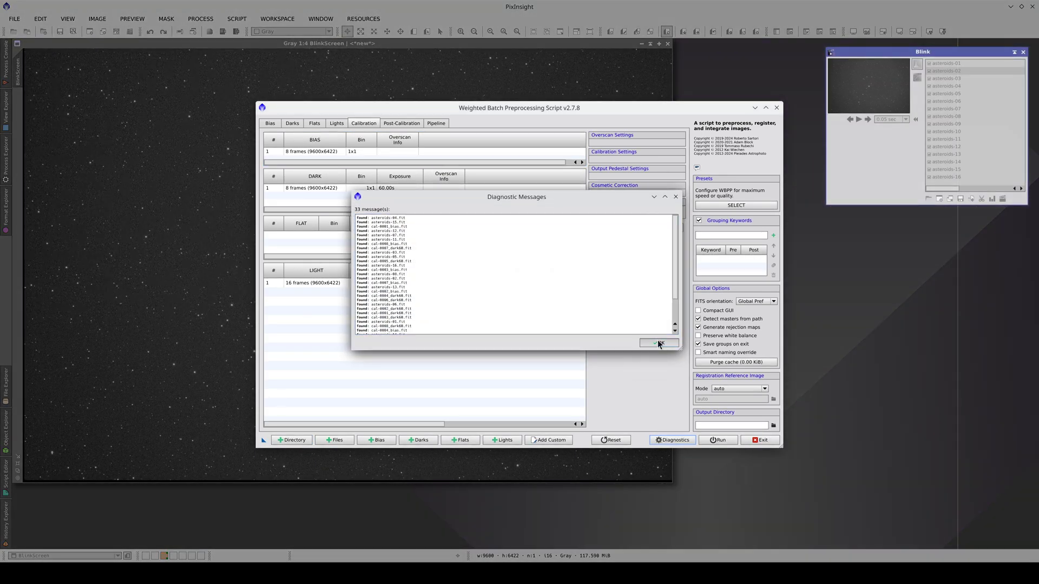
pyautogui.click(657, 343)
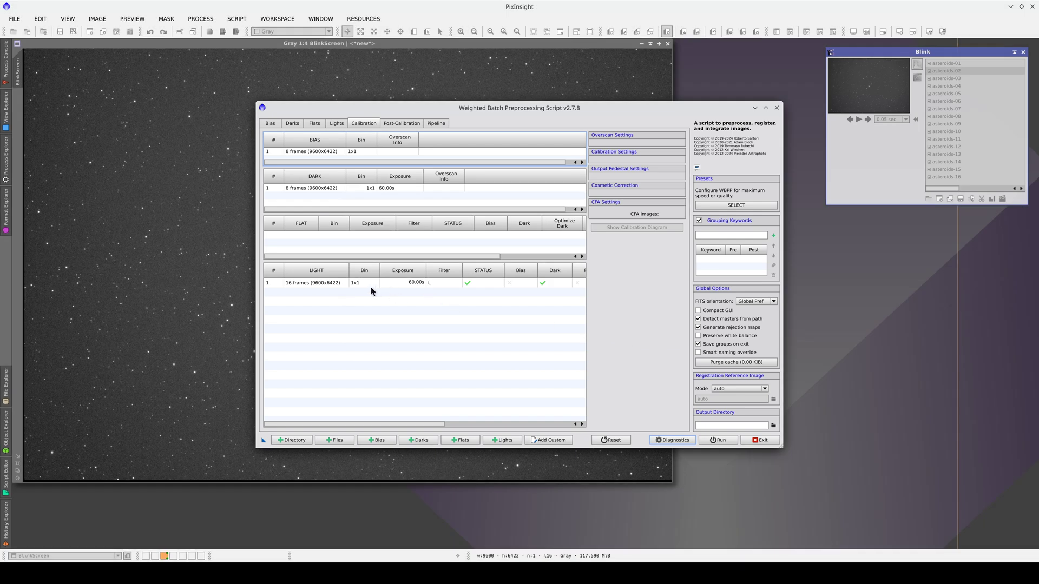
# Step: Review how the bias, dark and light groups are matched for calibration
pyautogui.press('super+Up')
pyautogui.click(201, 294)
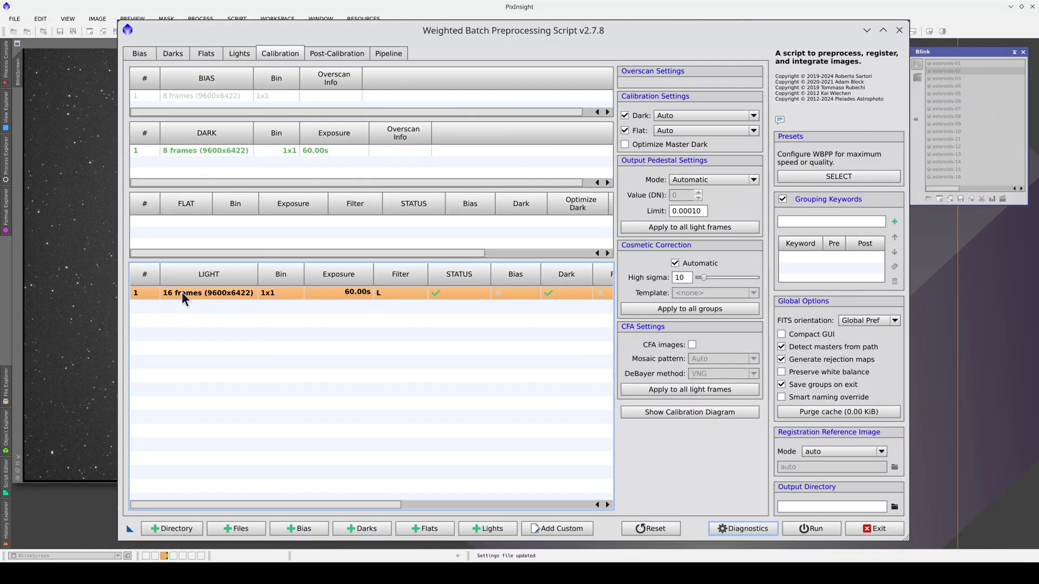
pyautogui.click(189, 151)
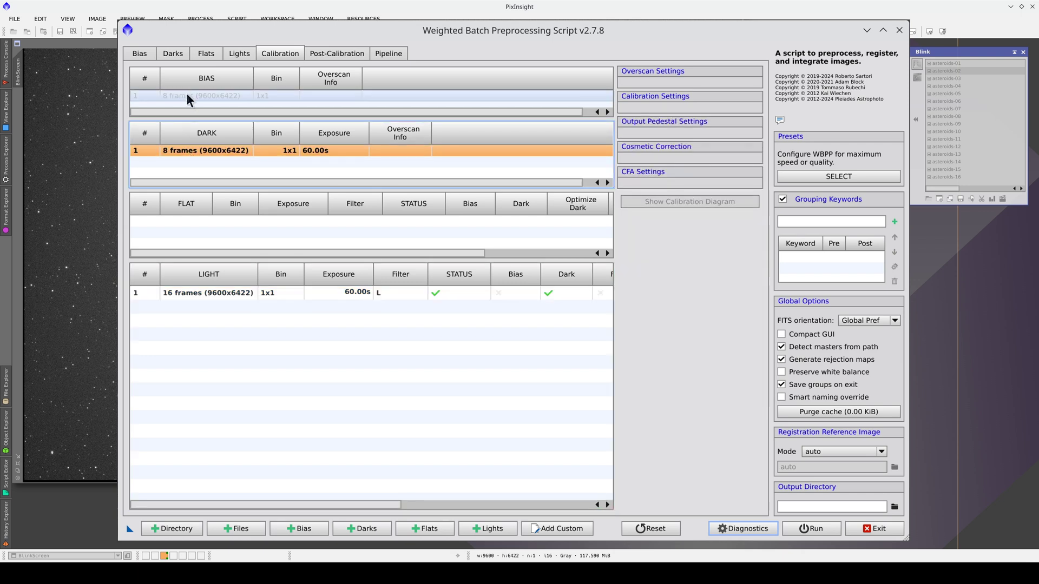
pyautogui.click(187, 96)
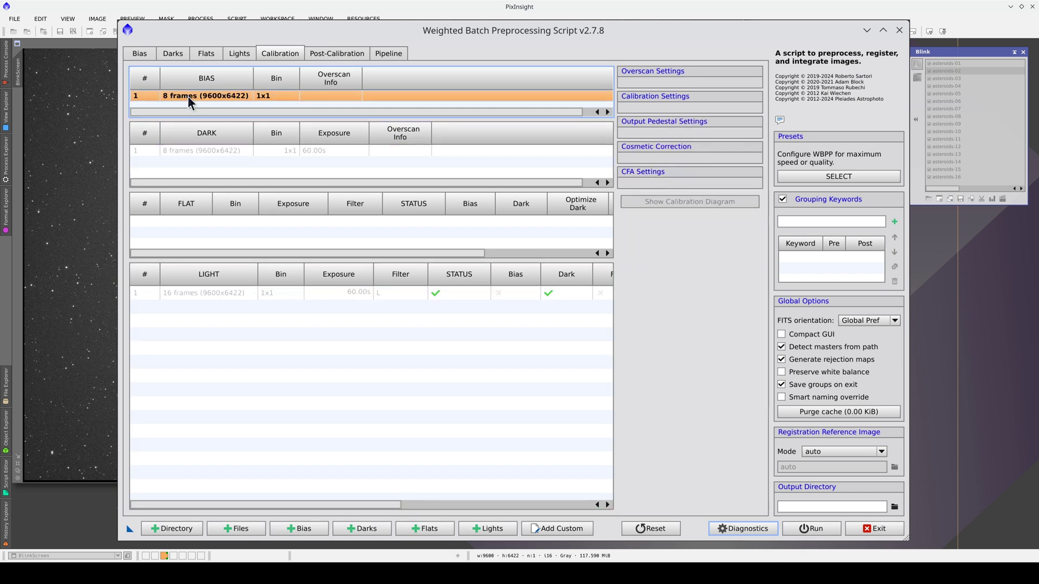
pyautogui.click(191, 150)
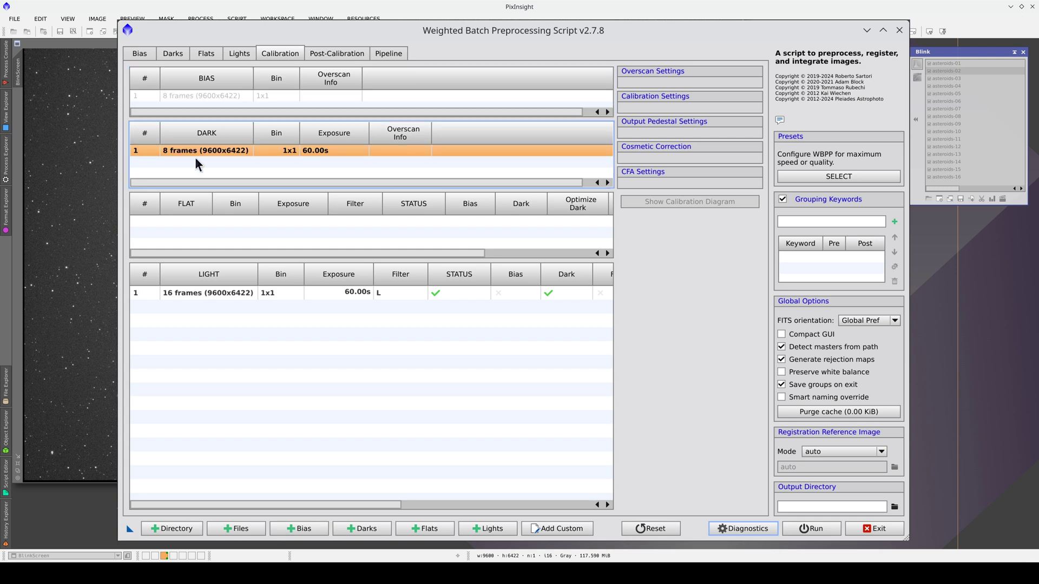
pyautogui.click(214, 291)
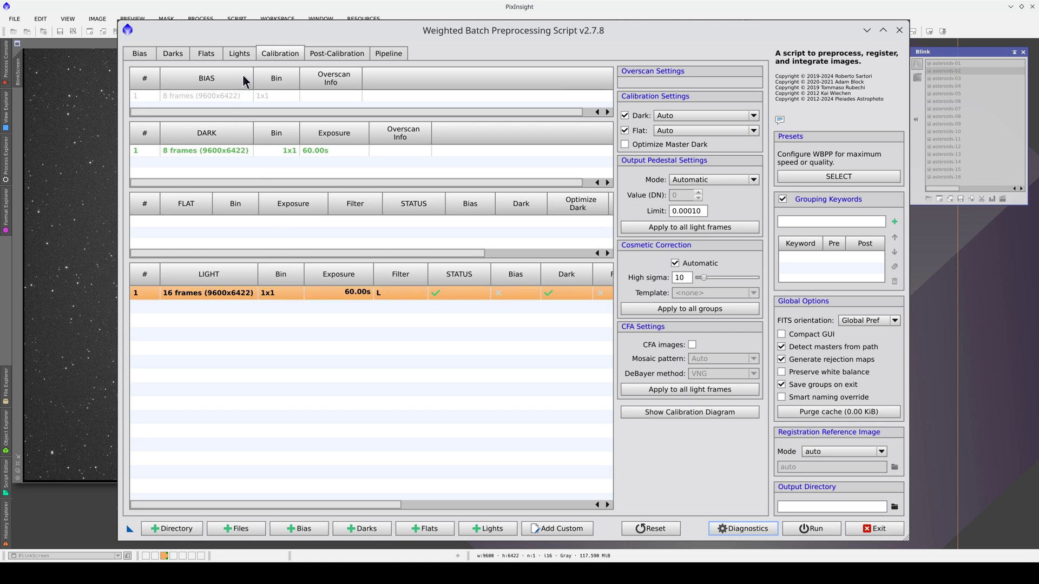
# Step: Set the image integration combination for the light frames to Maximum
pyautogui.click(235, 50)
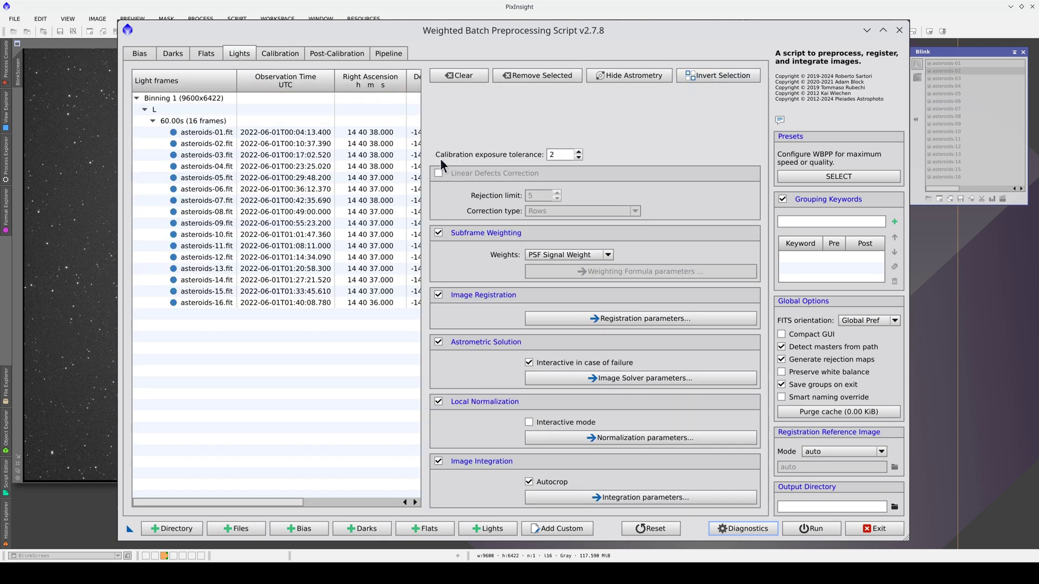
pyautogui.click(557, 492)
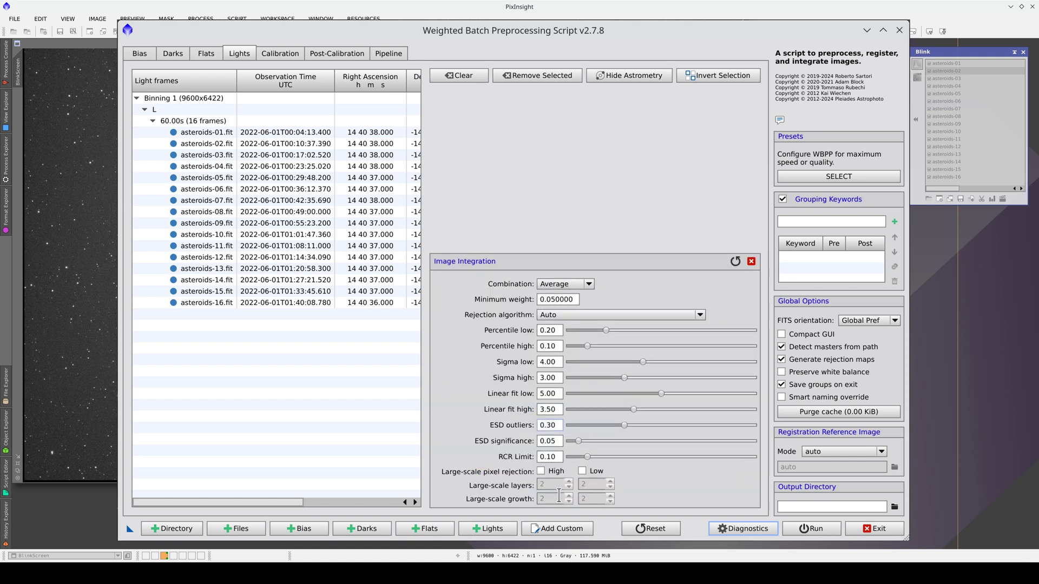
pyautogui.click(560, 286)
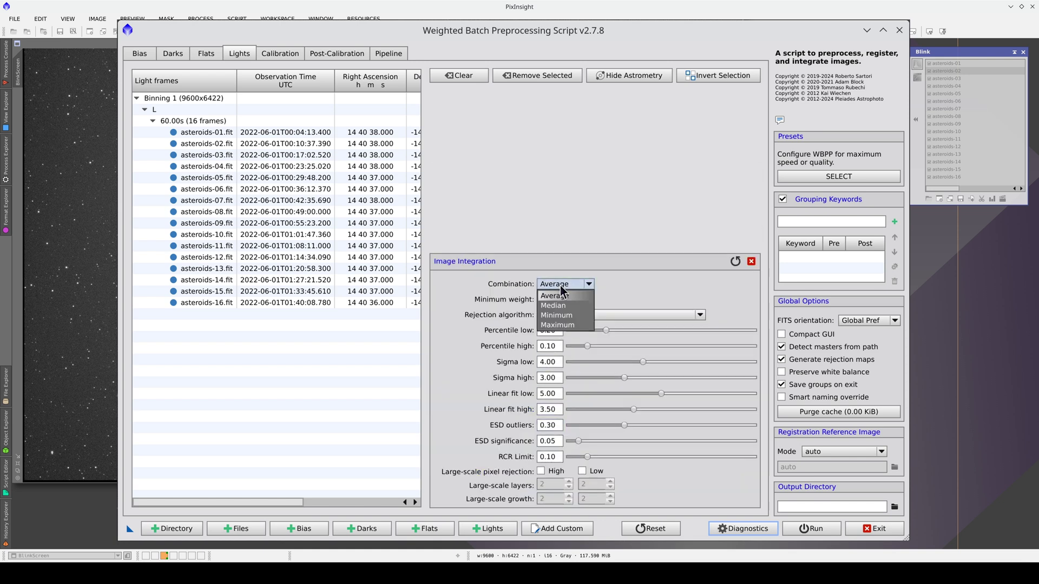
pyautogui.click(567, 324)
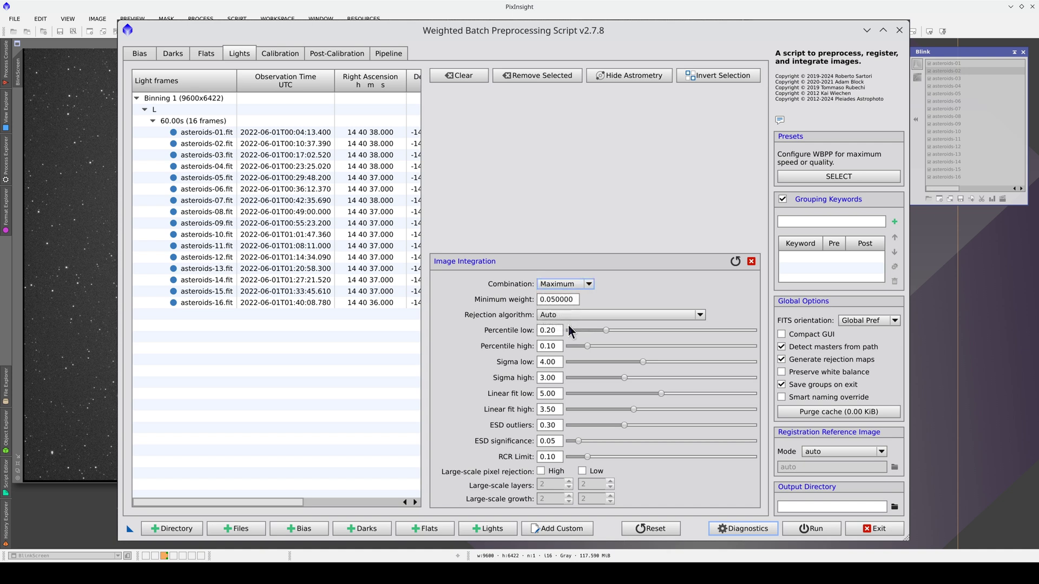
# Step: Set the integration rejection algorithm to Percentile Clipping with Percentile high at 1.00
pyautogui.click(577, 317)
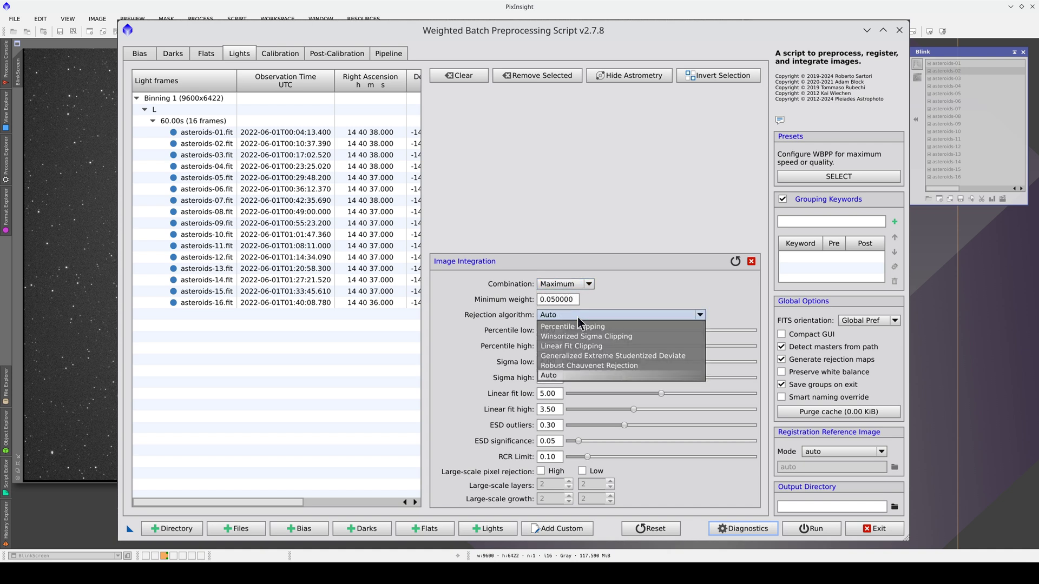
pyautogui.click(616, 327)
pyautogui.doubleClick(549, 347)
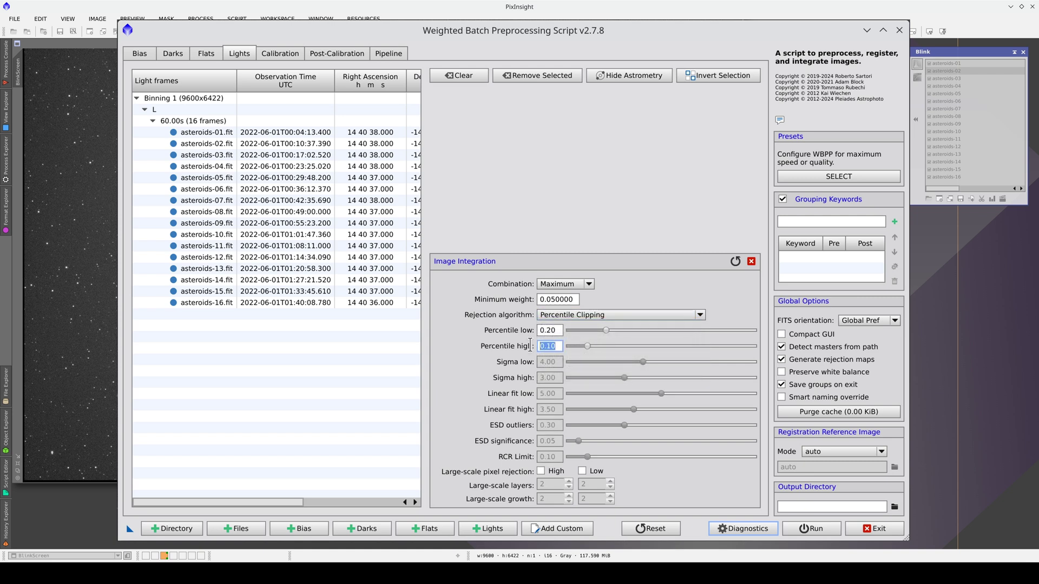
pyautogui.moveTo(588, 347); pyautogui.dragTo(764, 352)
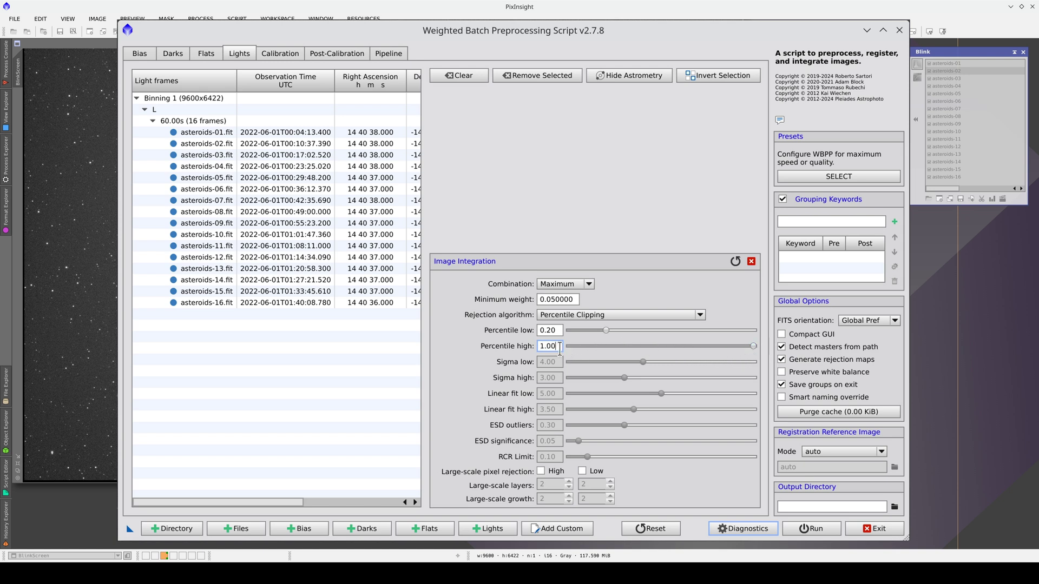
pyautogui.moveTo(560, 348); pyautogui.dragTo(536, 349)
pyautogui.click(751, 261)
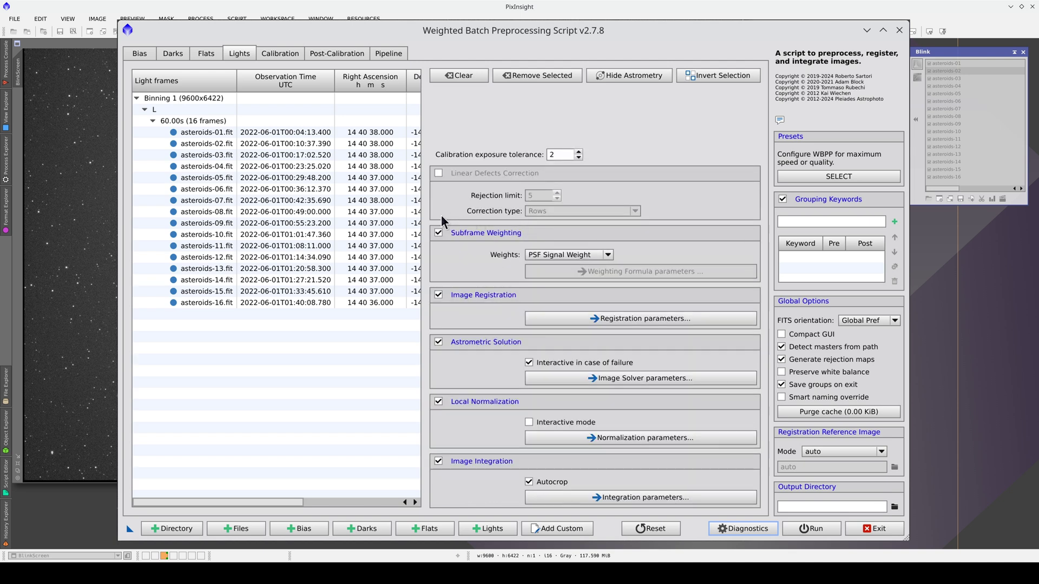
# Step: Disable subframe weighting, local normalization and autocrop for the light frames, and enable drizzle for their group
pyautogui.click(438, 234)
pyautogui.click(437, 402)
pyautogui.click(529, 481)
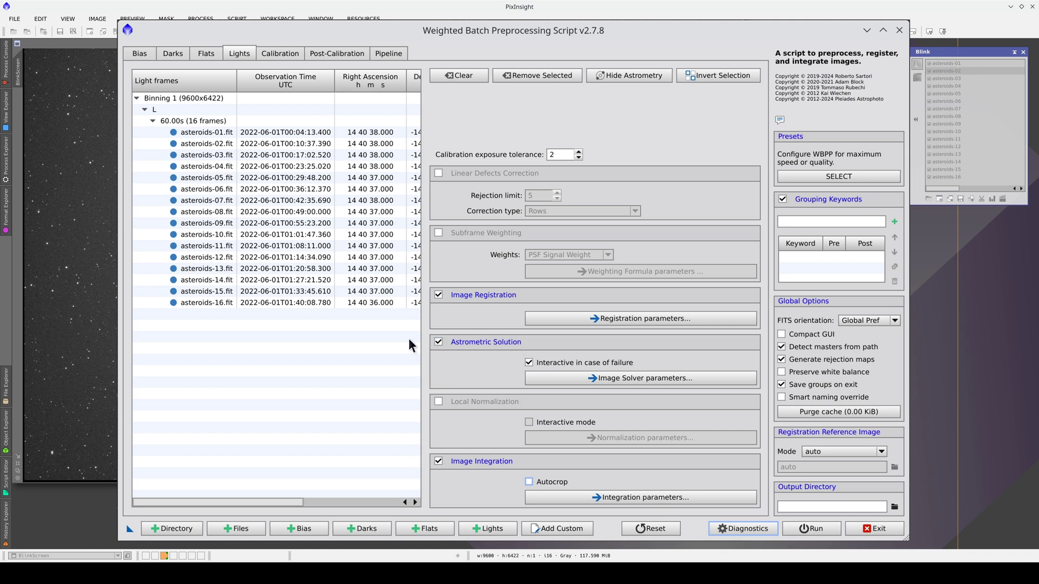
pyautogui.click(346, 53)
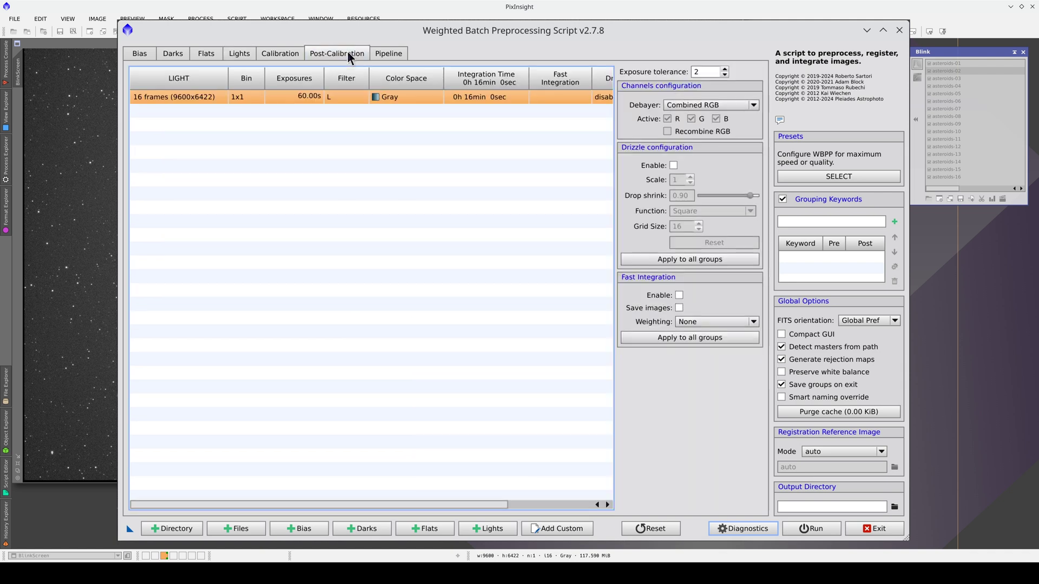
pyautogui.click(674, 166)
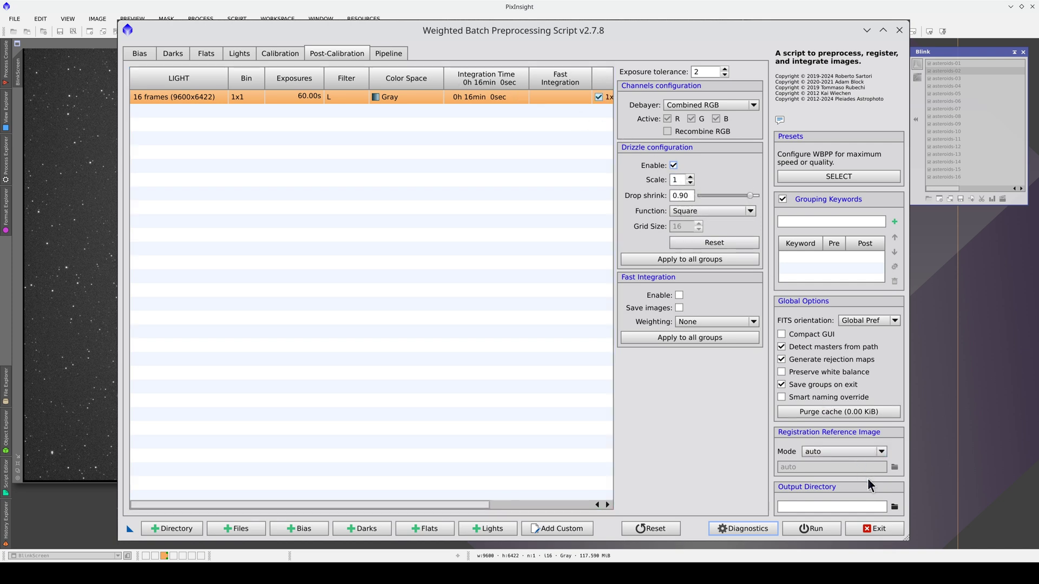
# Step: Create a WBPP folder inside the asteroids directory and set it as the output directory
pyautogui.click(895, 507)
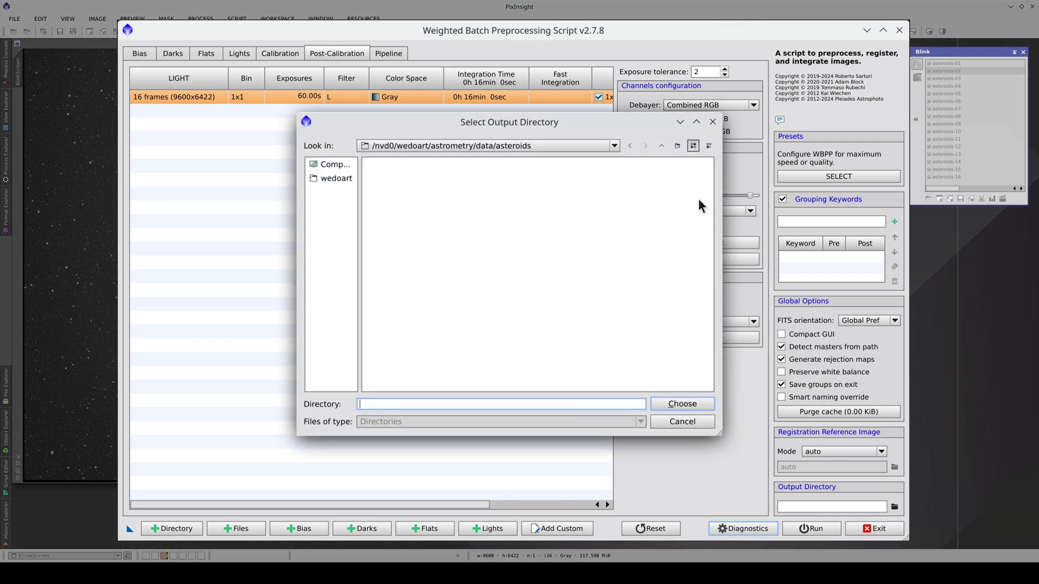
pyautogui.click(677, 145)
pyautogui.write('WBPP')
pyautogui.press('Return')
pyautogui.press('Return')
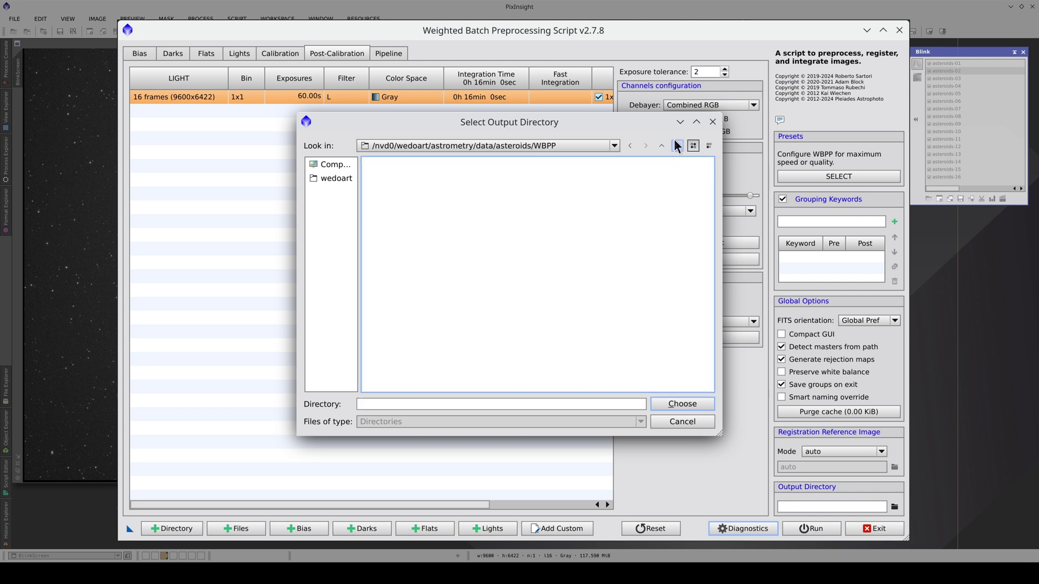
pyautogui.click(682, 403)
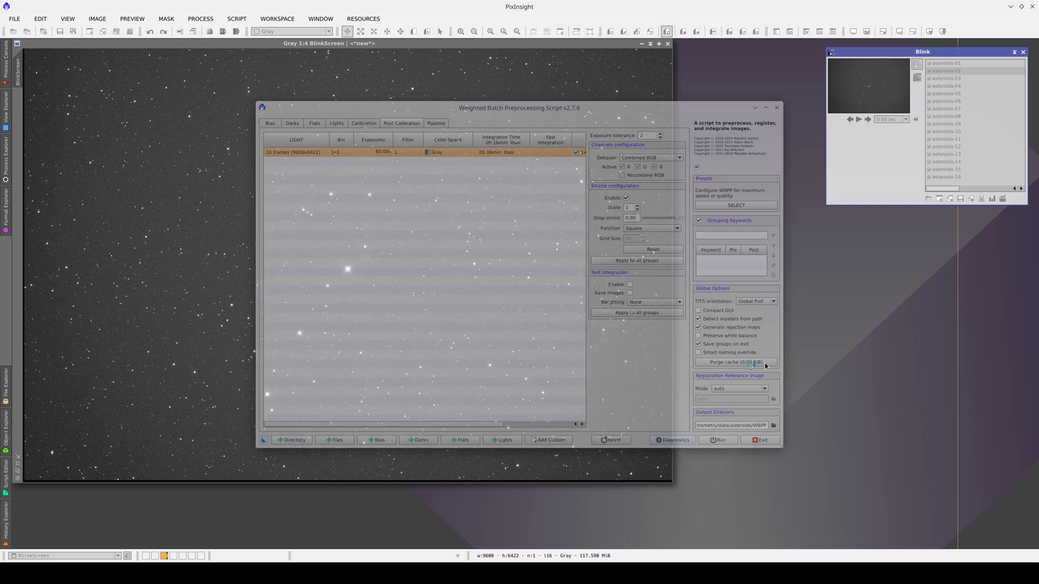
# Step: Save the script configuration as a process icon on the workspace and run the diagnostics to review its messages
pyautogui.moveTo(811, 352); pyautogui.dragTo(981, 250)
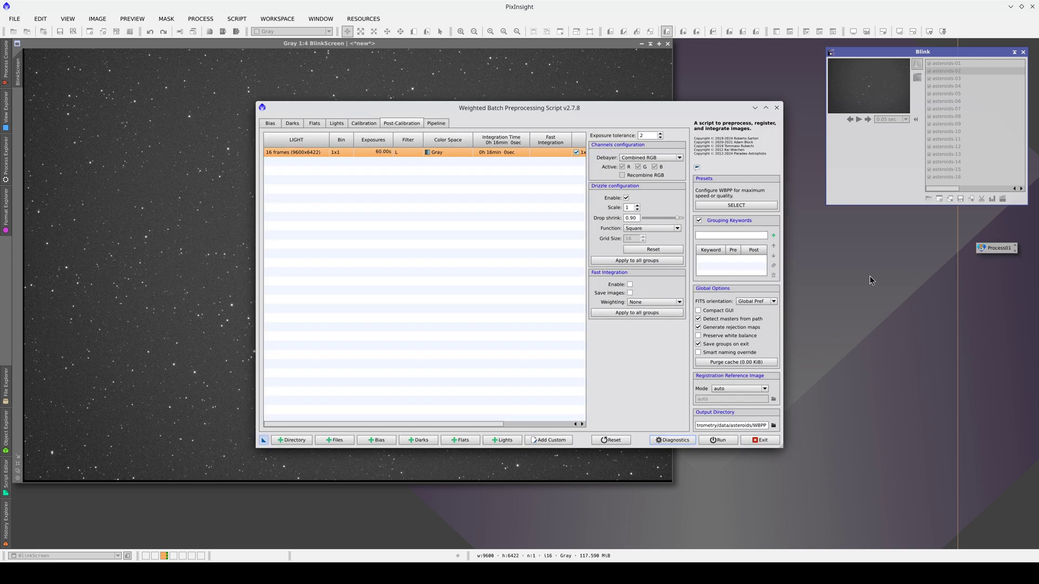
pyautogui.click(661, 443)
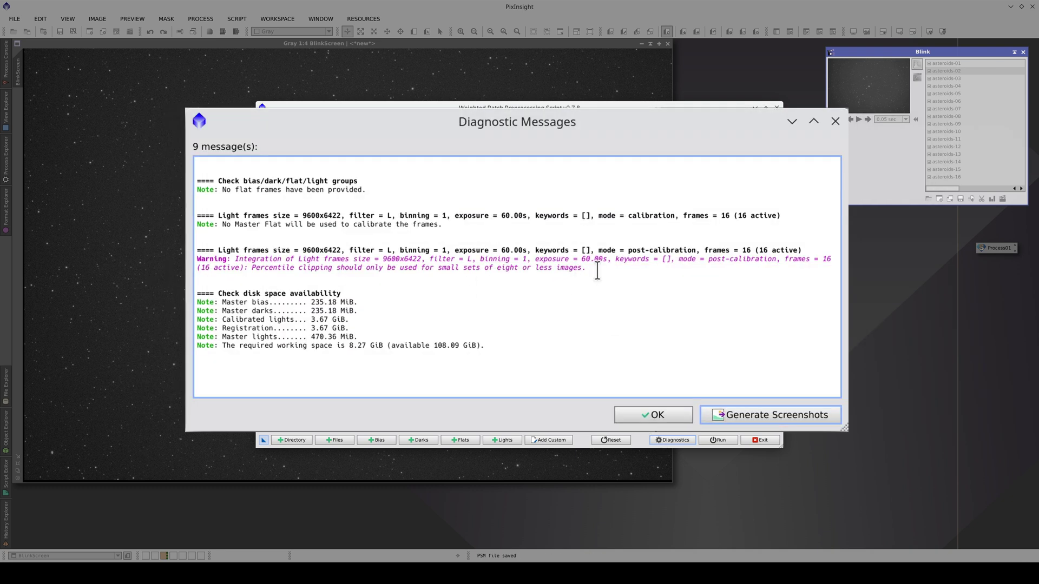
pyautogui.moveTo(557, 272); pyautogui.dragTo(355, 267)
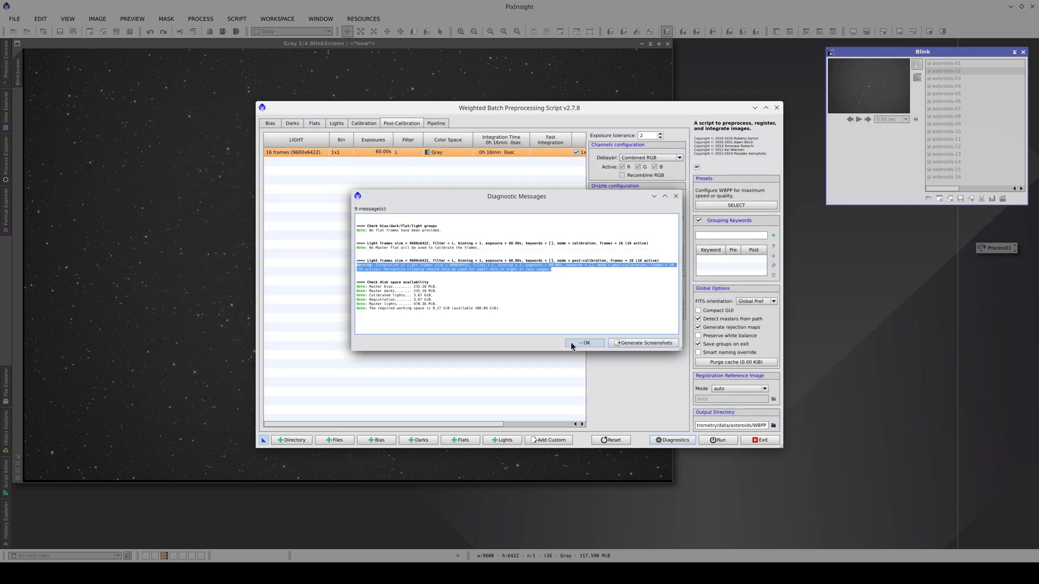
pyautogui.click(584, 344)
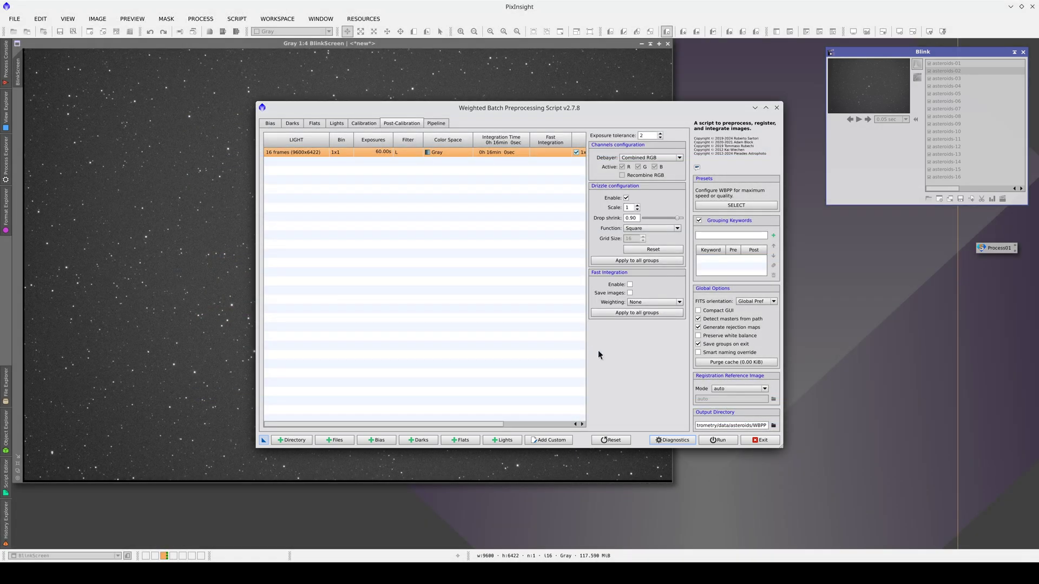
# Step: Run the batch preprocessing past its diagnostic messages and reposition the drizzled master light's window slightly
pyautogui.click(717, 440)
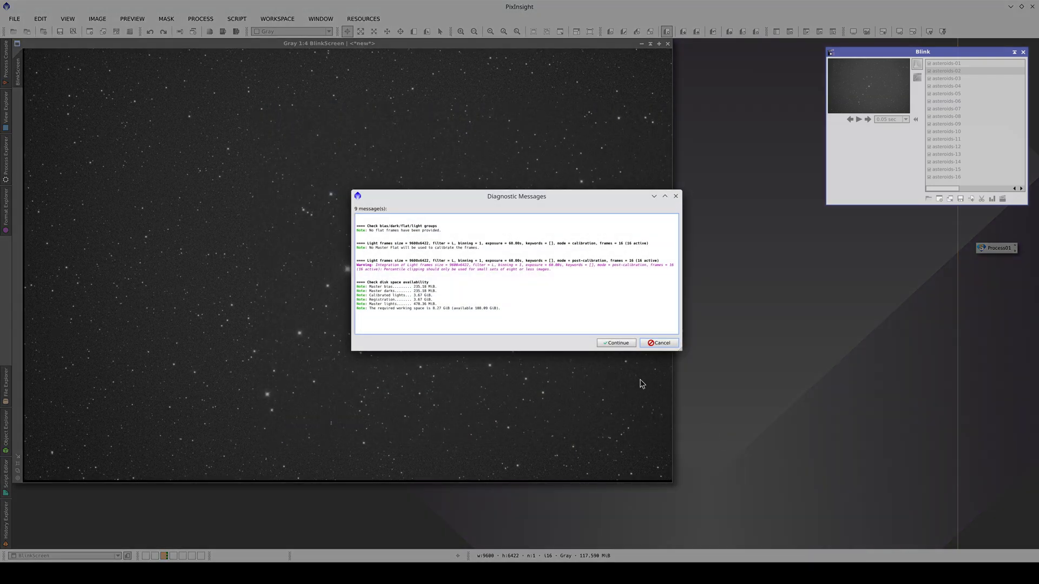
pyautogui.click(617, 343)
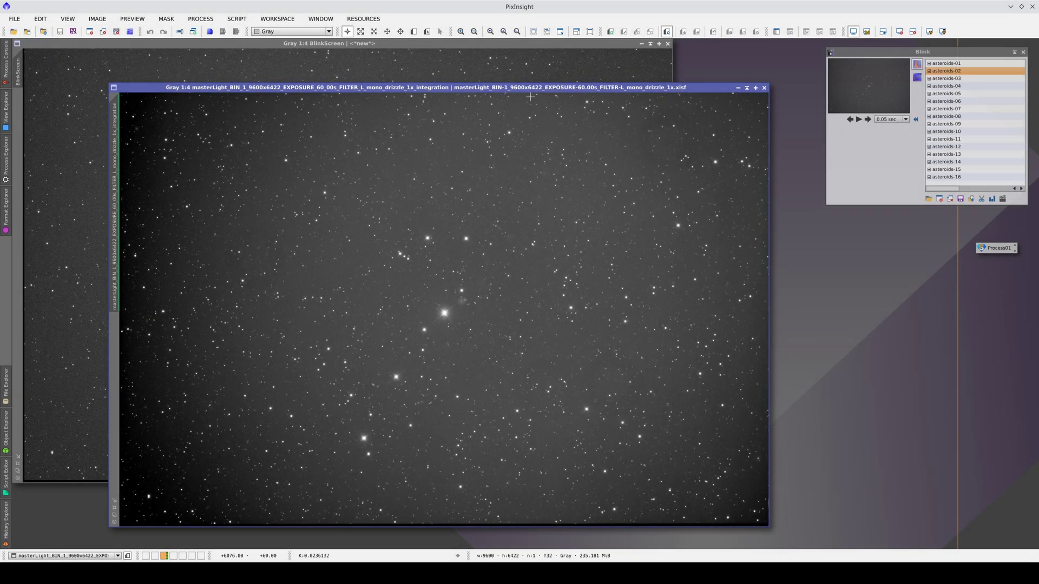
pyautogui.moveTo(527, 88)
pyautogui.mouseDown()
pyautogui.moveTo(511, 77)
pyautogui.moveTo(519, 80)
pyautogui.mouseUp()
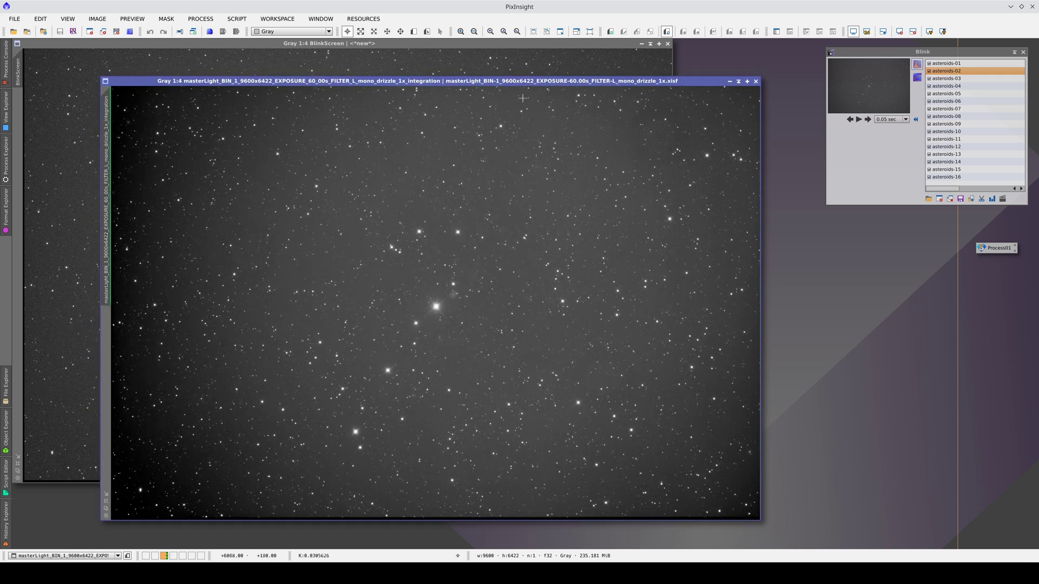
# Step: Open the registered frame asteroids-09_c_r.xisf from the WBPP registered folder and apply an automatic screen stretch to it
pyautogui.moveTo(484, 200); pyautogui.dragTo(334, 364)
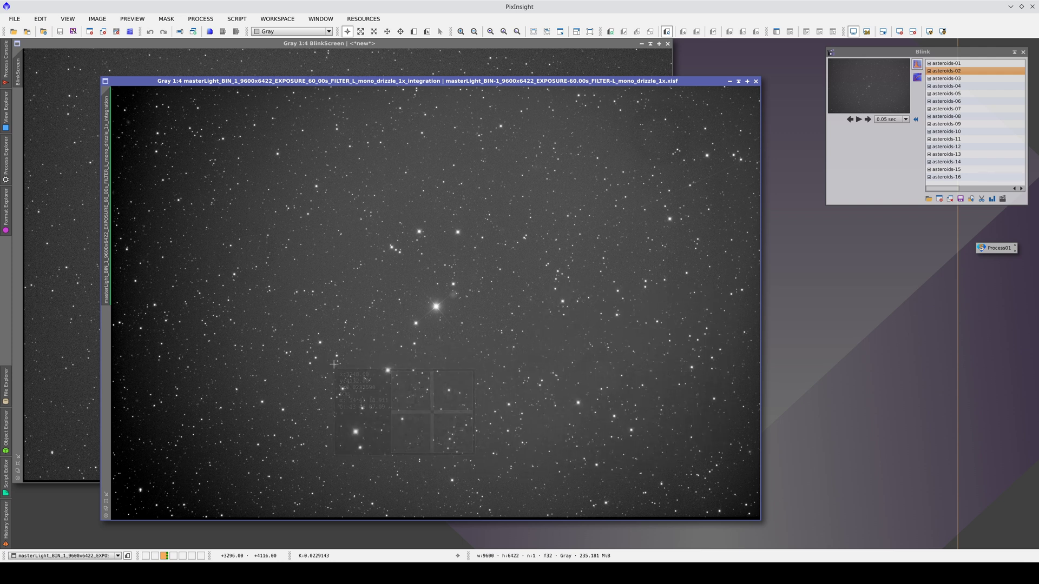
pyautogui.doubleClick(827, 307)
pyautogui.click(832, 126)
pyautogui.doubleClick(237, 177)
pyautogui.doubleClick(242, 149)
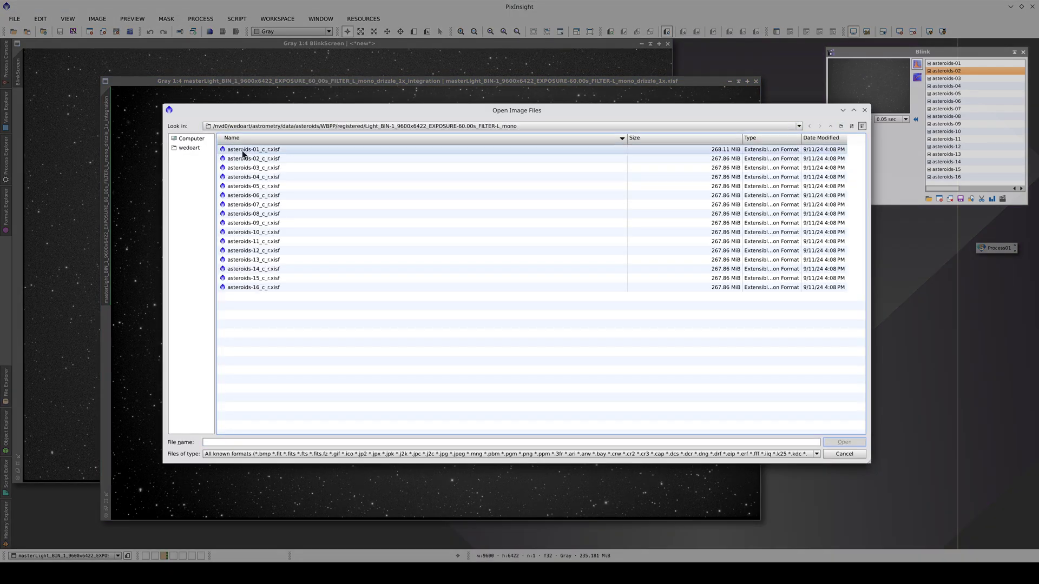
pyautogui.doubleClick(248, 223)
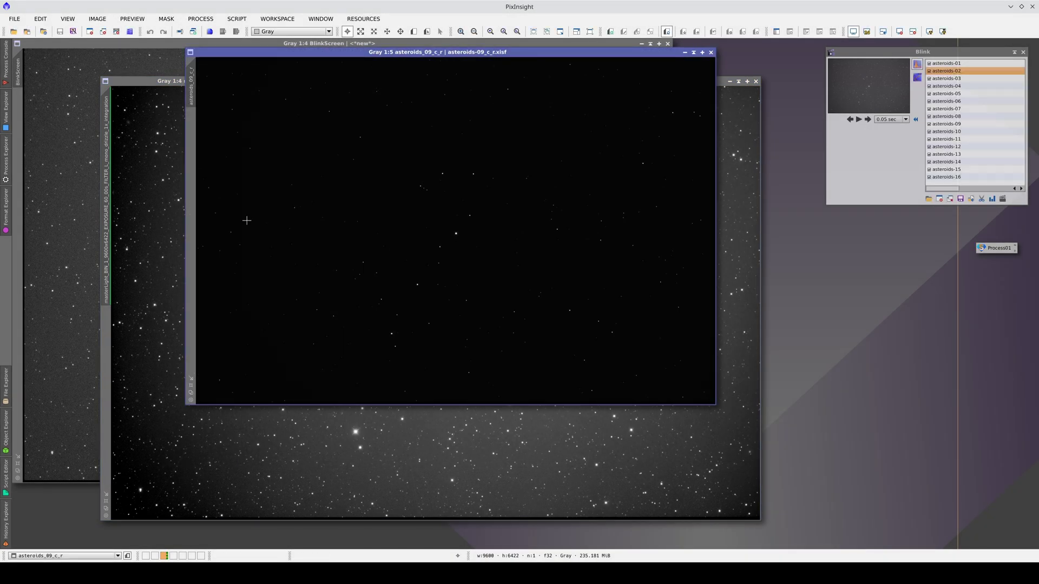
pyautogui.hotkey('ctrl', 'a')
pyautogui.moveTo(386, 241); pyautogui.dragTo(402, 218)
# Step: Start the Image Annotation script on the registered frame and add a Custom XEPH Files layer
pyautogui.click(23, 507)
pyautogui.doubleClick(60, 463)
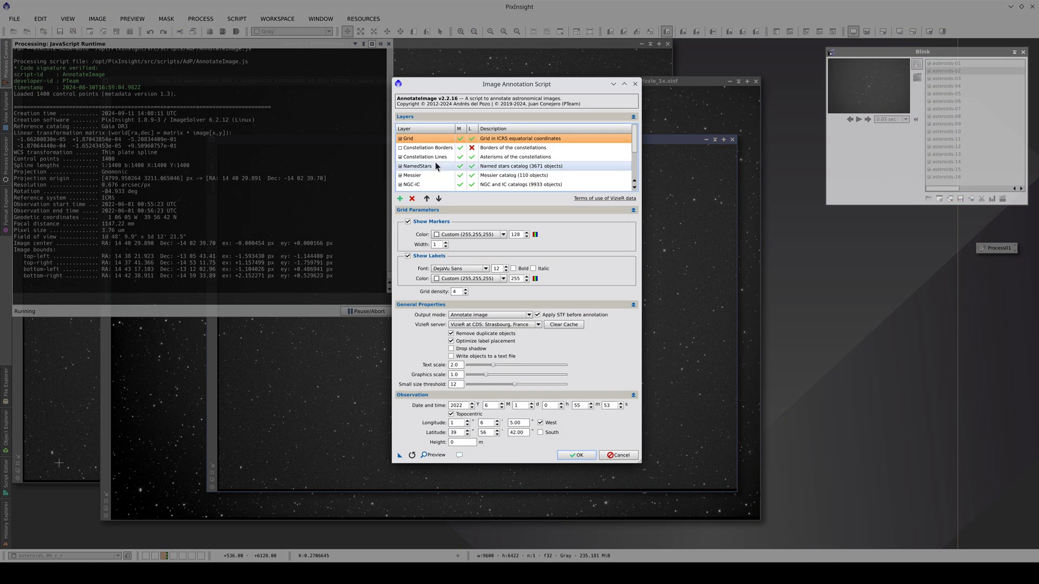
pyautogui.scroll(-3, 436, 162)
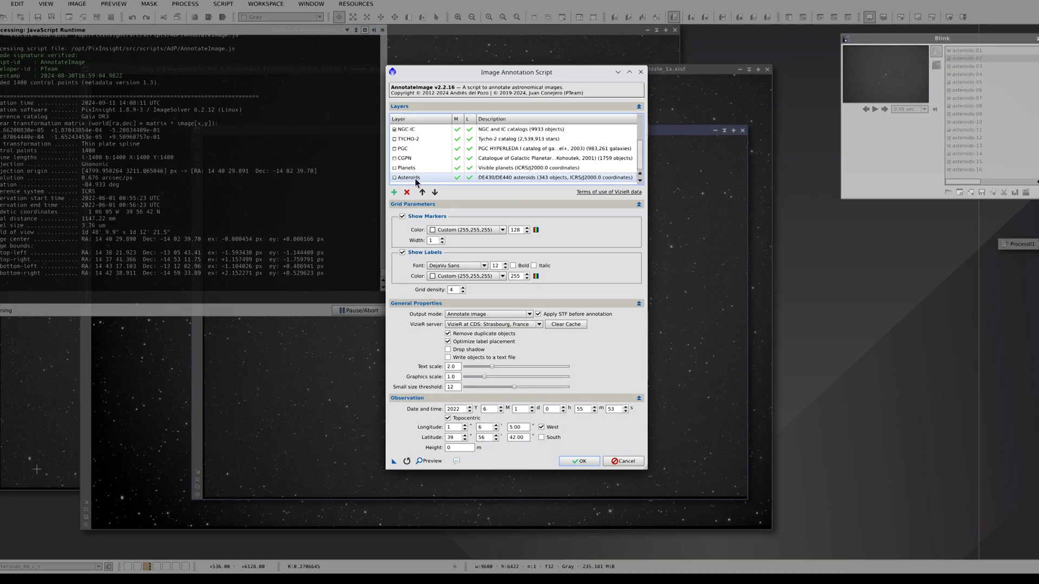
pyautogui.click(421, 180)
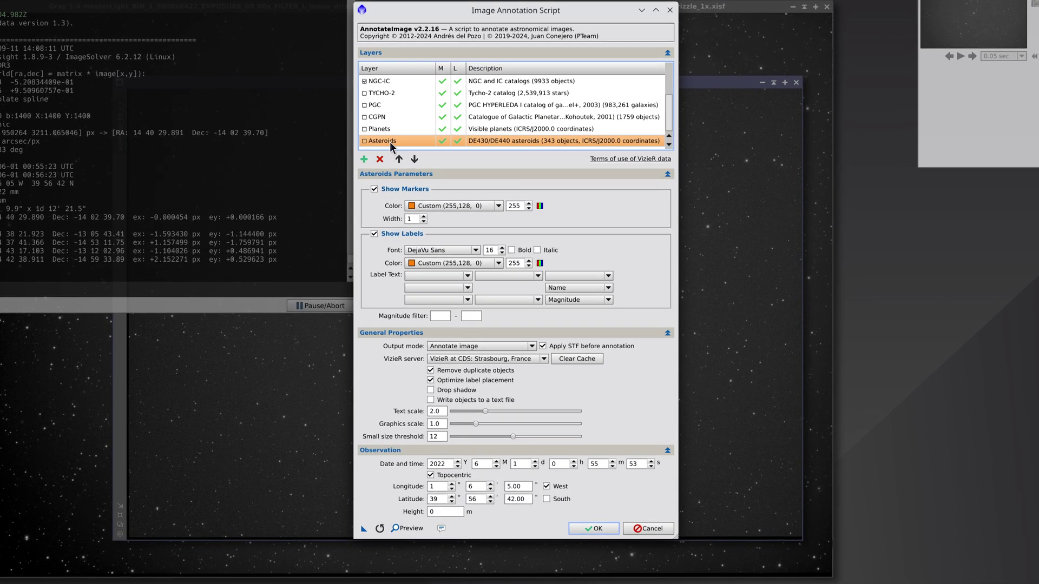
pyautogui.click(364, 160)
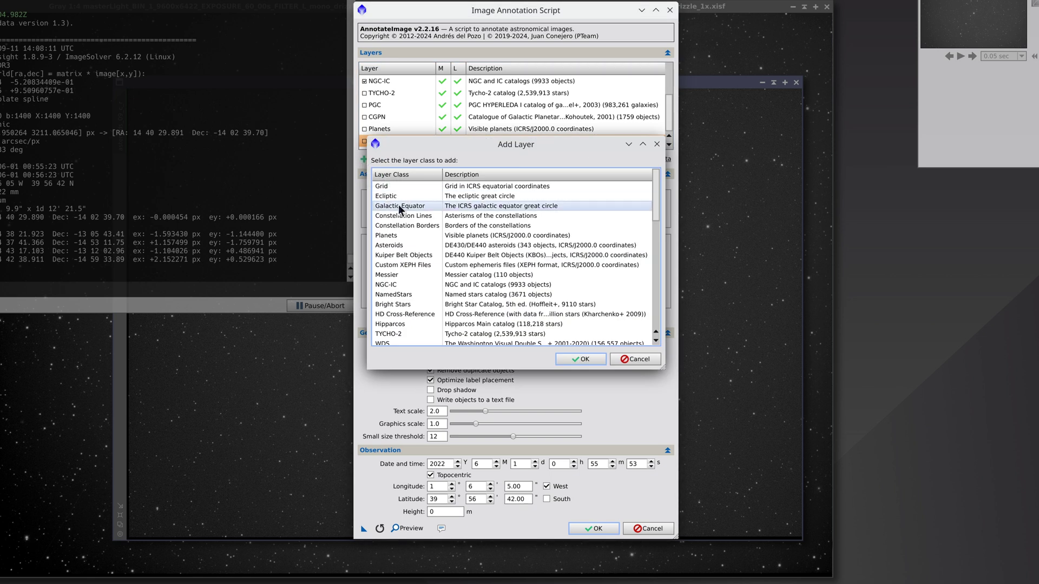
pyautogui.click(434, 265)
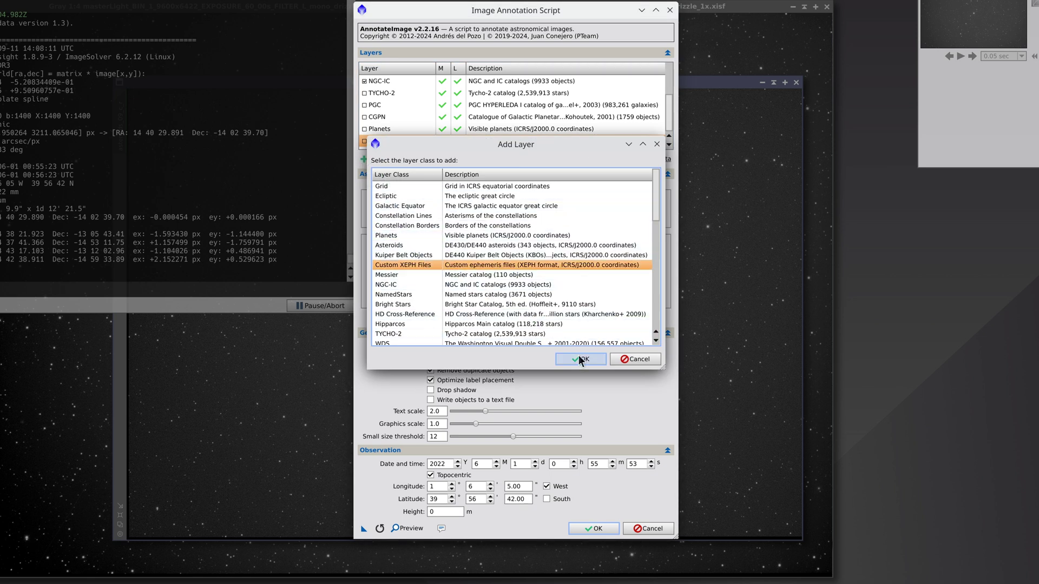
pyautogui.click(599, 359)
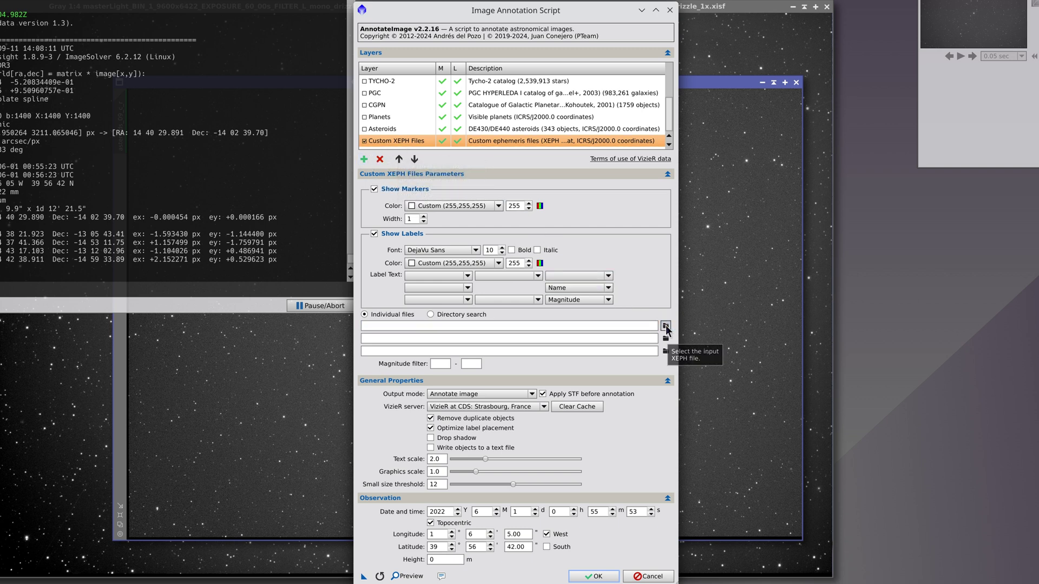
# Step: Assign AST50K01+2458818+2460818.xeph as the custom layer's first ephemeris file and generate the annotated image
pyautogui.click(665, 326)
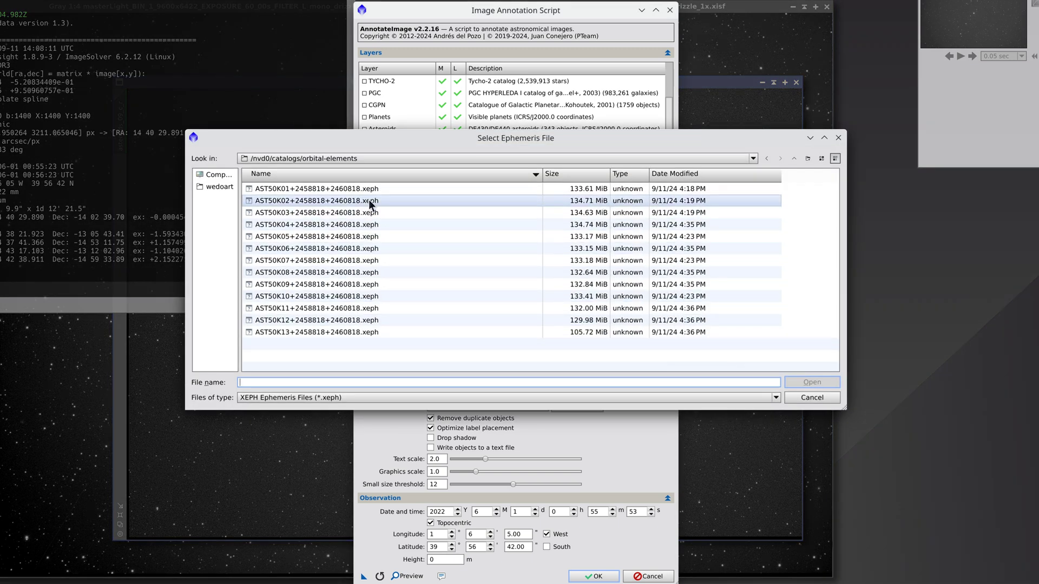
pyautogui.click(334, 188)
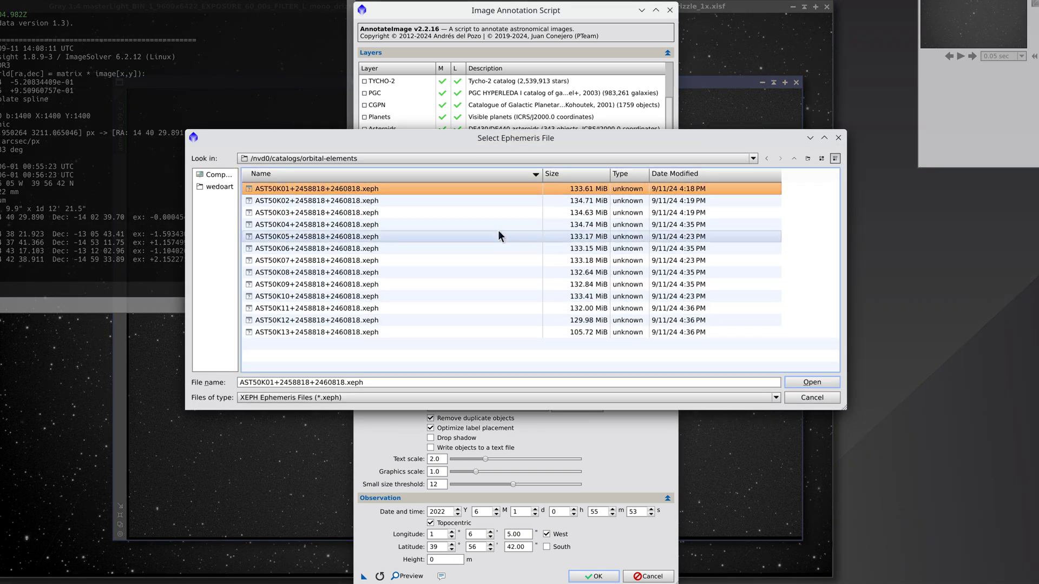
pyautogui.click(803, 382)
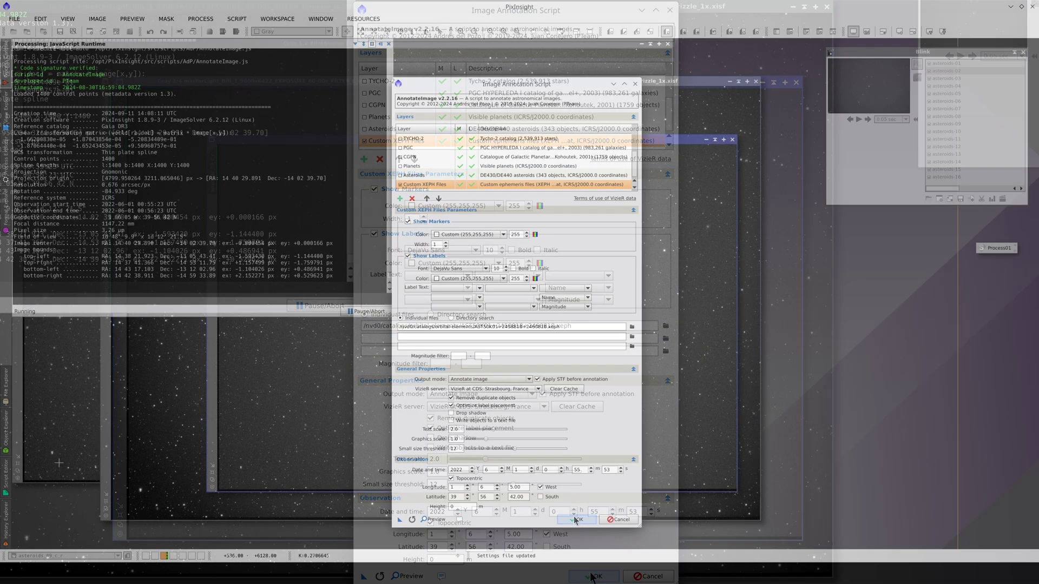
pyautogui.click(594, 576)
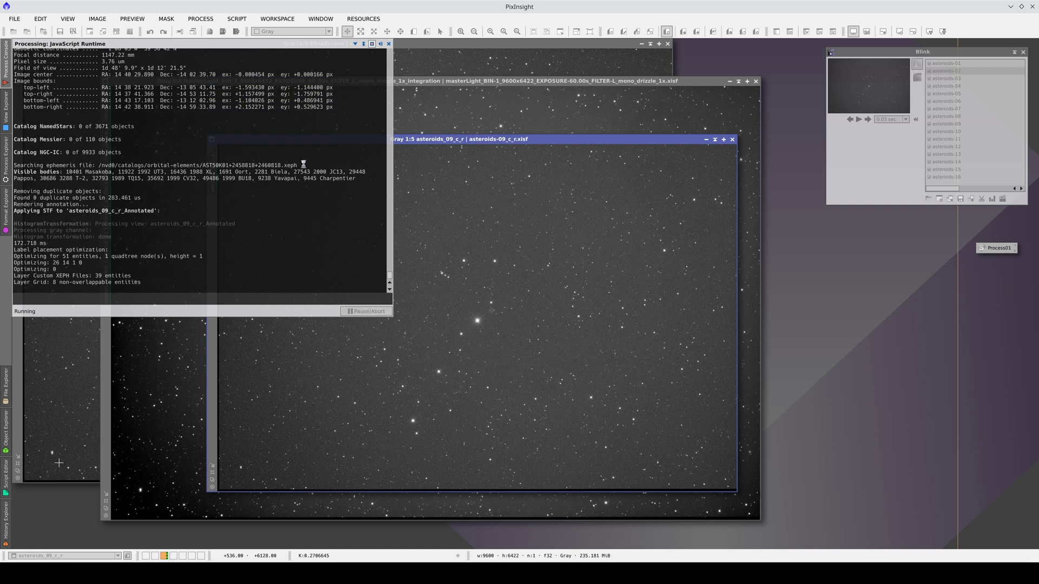
pyautogui.moveTo(66, 139); pyautogui.dragTo(356, 148)
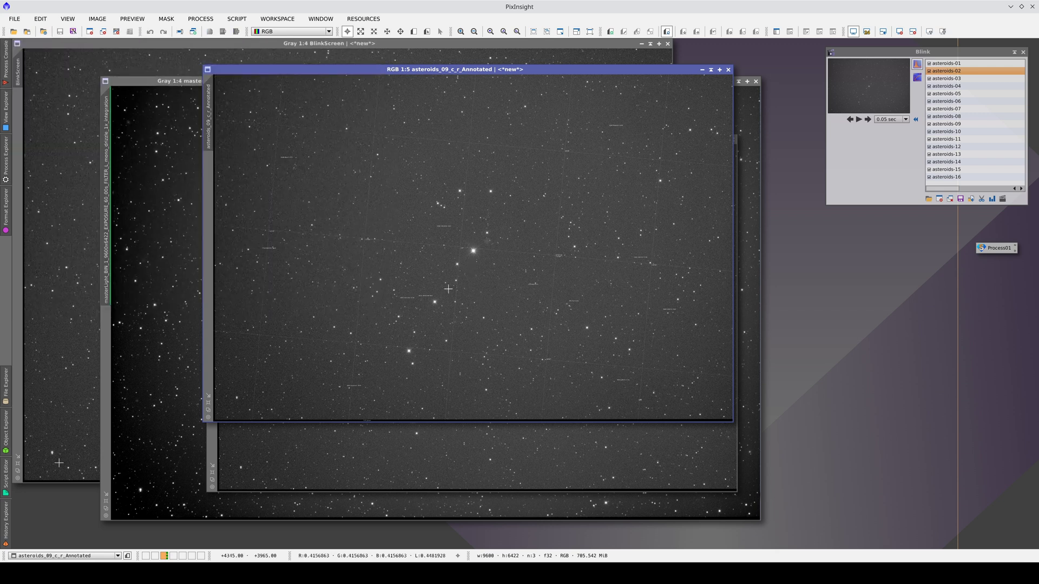
# Step: Examine the asteroid names and magnitudes labelled across the annotated frame at close zoom, and close the annotated image
pyautogui.scroll(1, 398, 290)
pyautogui.scroll(4, 401, 291)
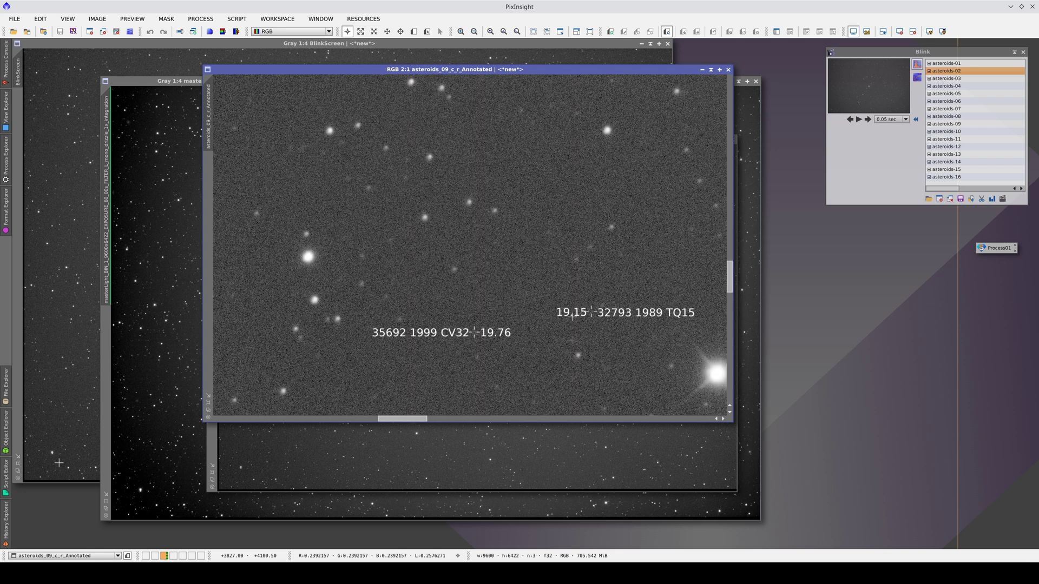
pyautogui.scroll(-2, 665, 213)
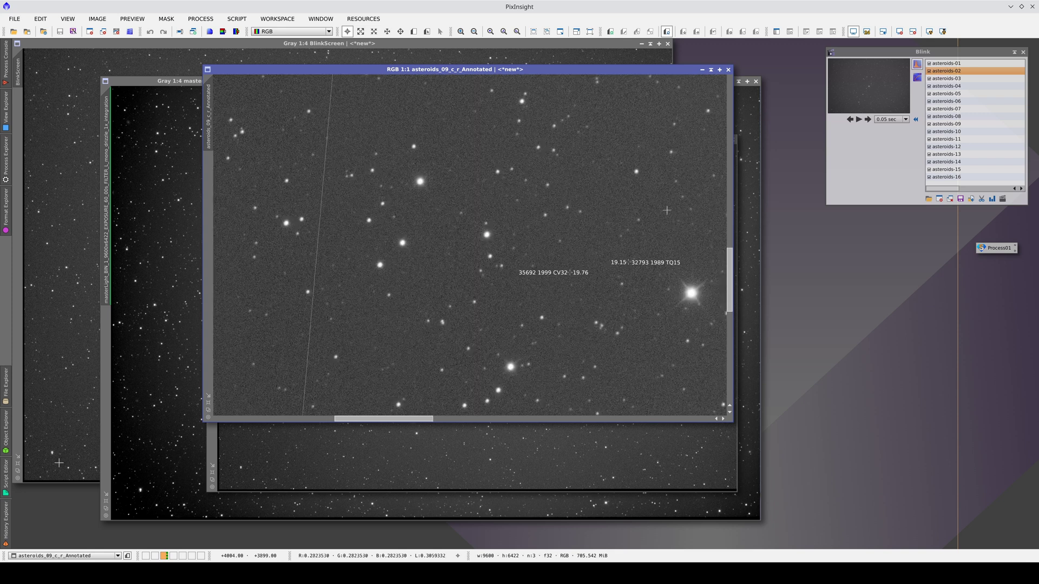
pyautogui.moveTo(662, 163); pyautogui.dragTo(412, 317)
pyautogui.scroll(2, 434, 231)
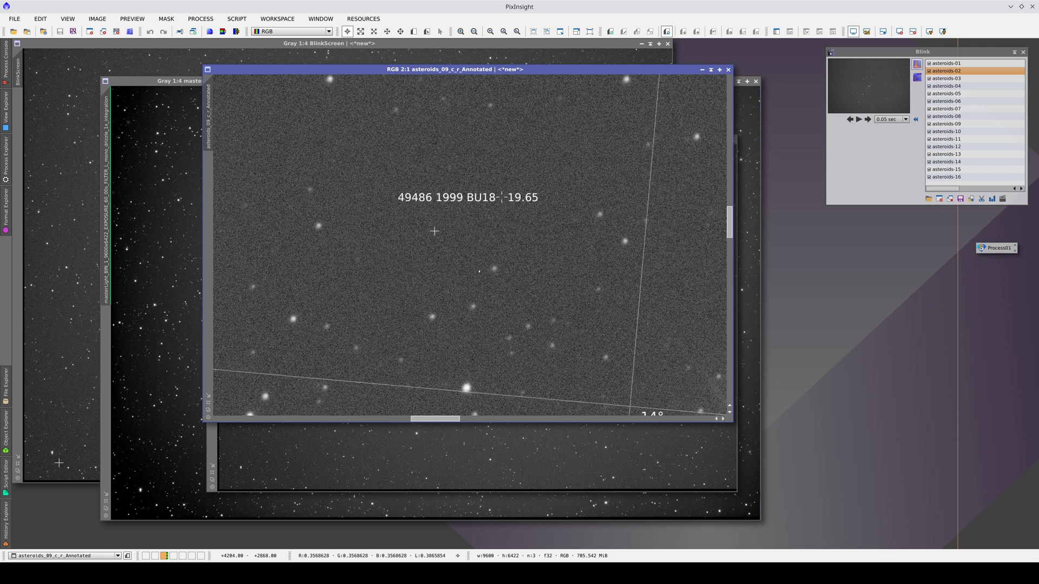
pyautogui.scroll(-2, 435, 231)
pyautogui.moveTo(638, 373)
pyautogui.mouseDown()
pyautogui.moveTo(572, 331)
pyautogui.moveTo(419, 273)
pyautogui.mouseUp()
pyautogui.scroll(2, 450, 271)
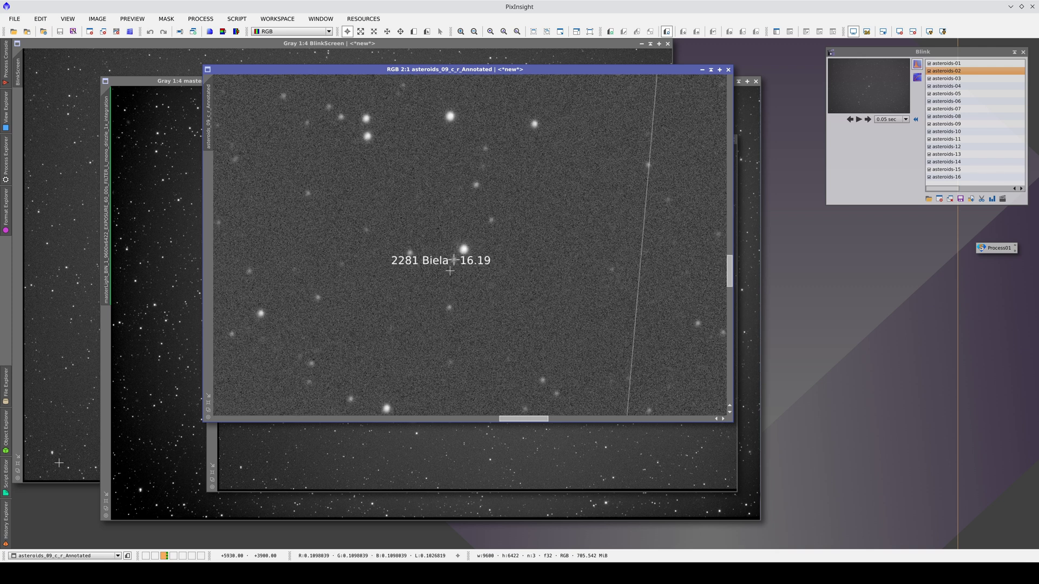
pyautogui.hotkey('ctrl', 'w')
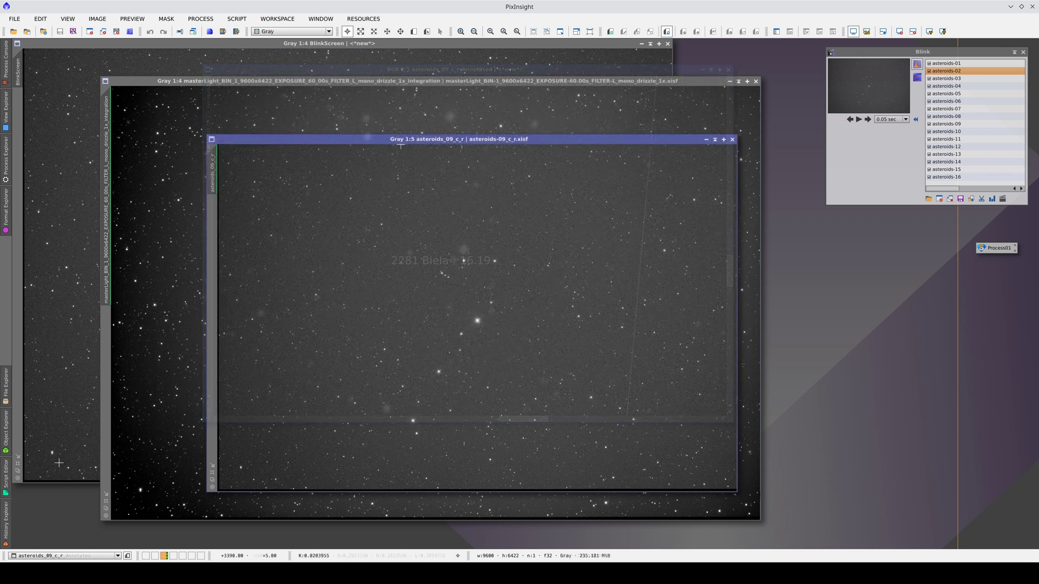
# Step: Annotate the registered frame again with the Custom XEPH Files layer's upper magnitude limit set to 18, and inspect the labelled asteroids
pyautogui.moveTo(4, 176)
pyautogui.doubleClick(73, 463)
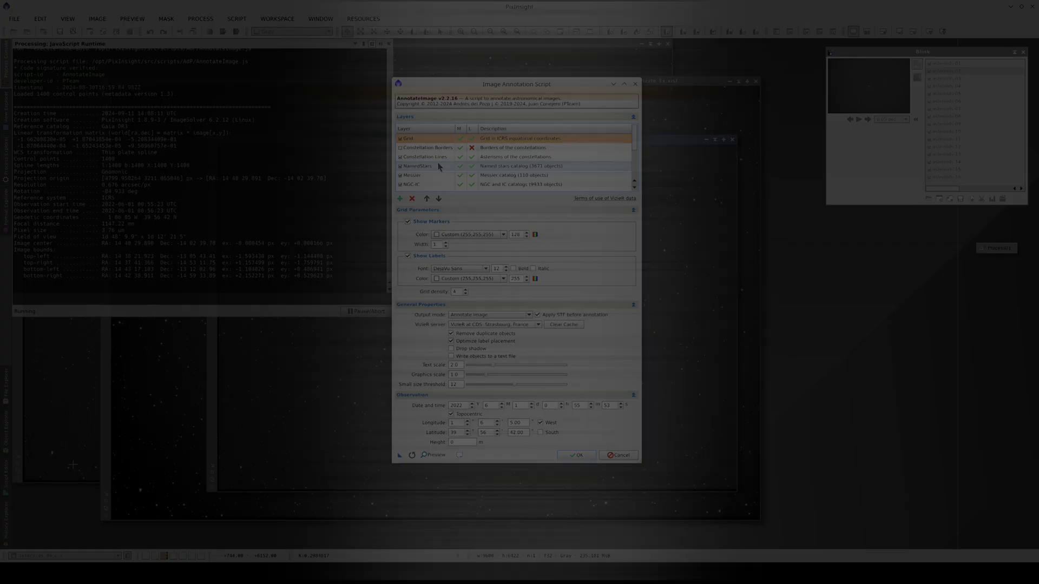
pyautogui.scroll(-3, 438, 166)
pyautogui.click(390, 162)
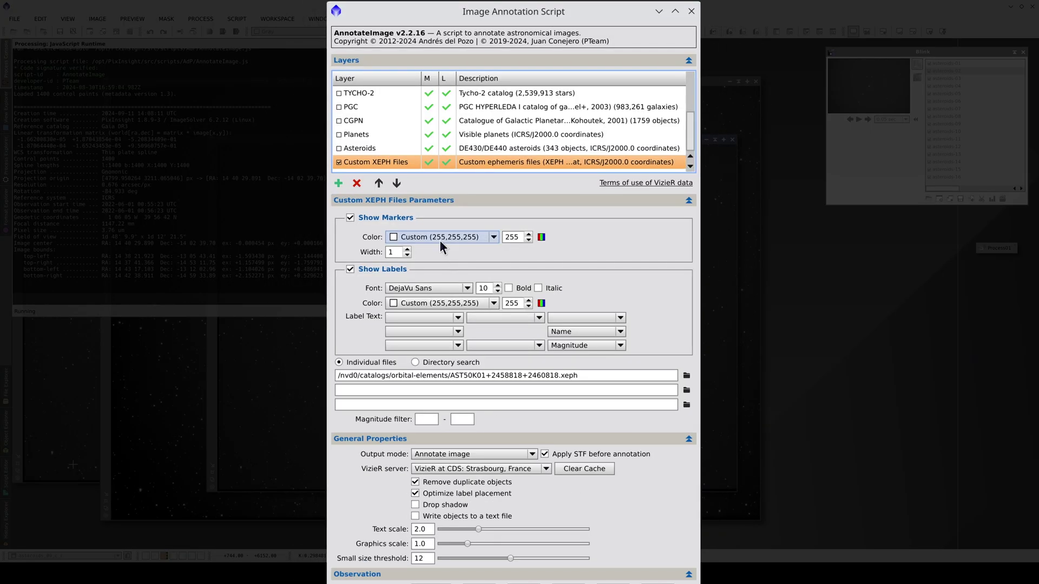
pyautogui.click(466, 419)
pyautogui.write('18')
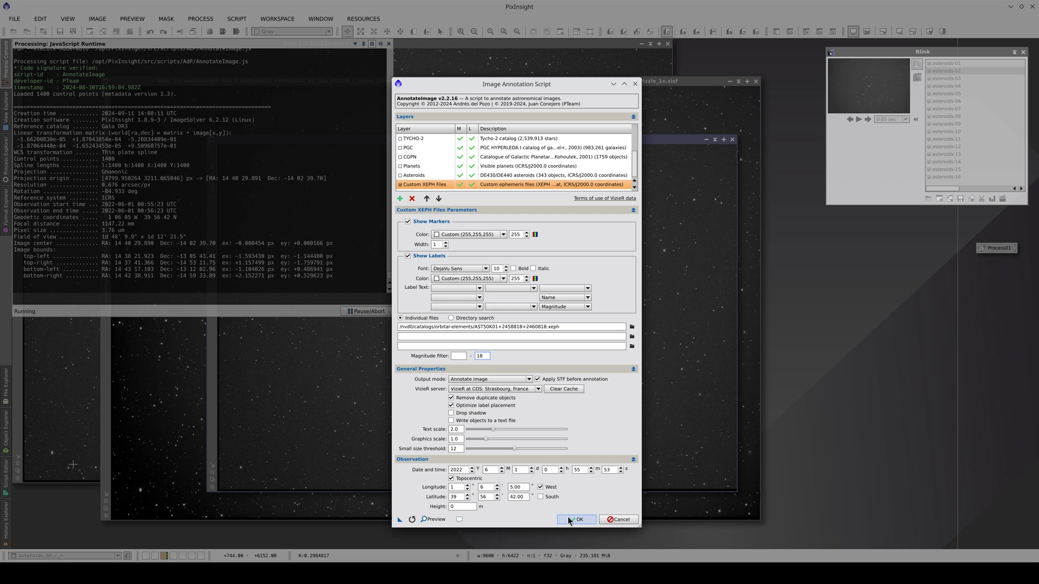
pyautogui.click(597, 567)
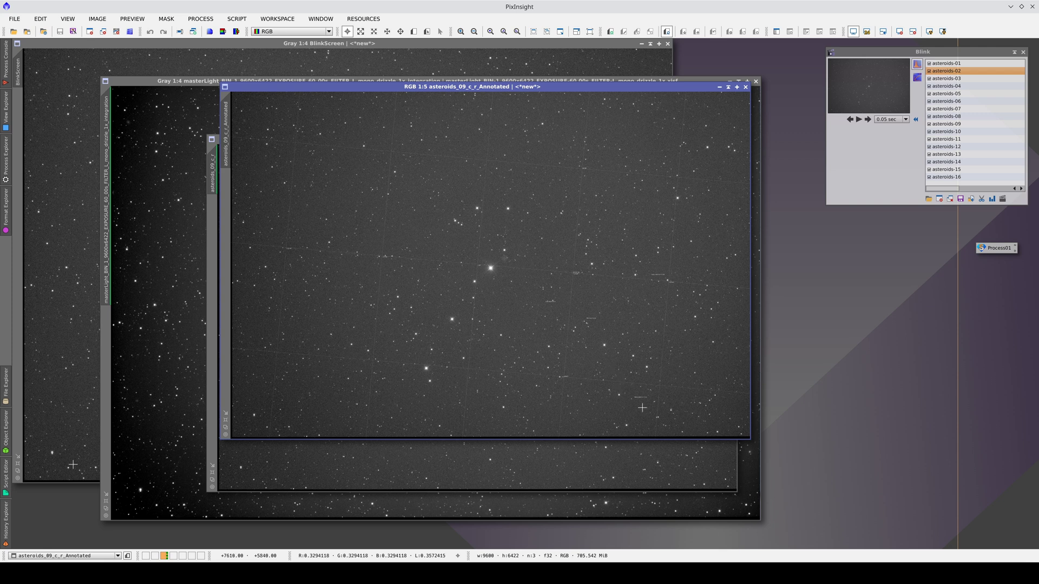
pyautogui.scroll(4, 643, 407)
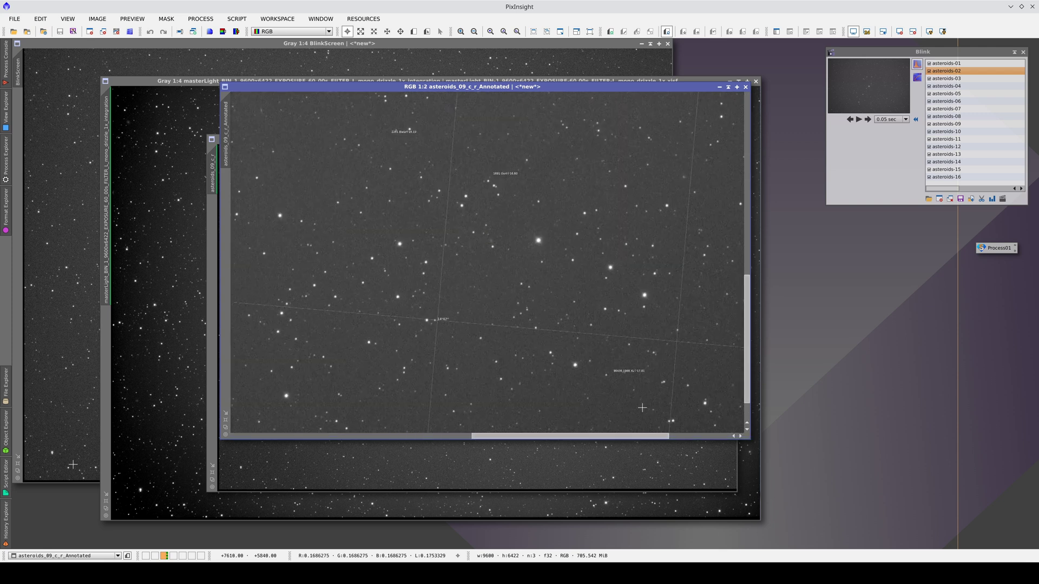
pyautogui.scroll(1, 657, 365)
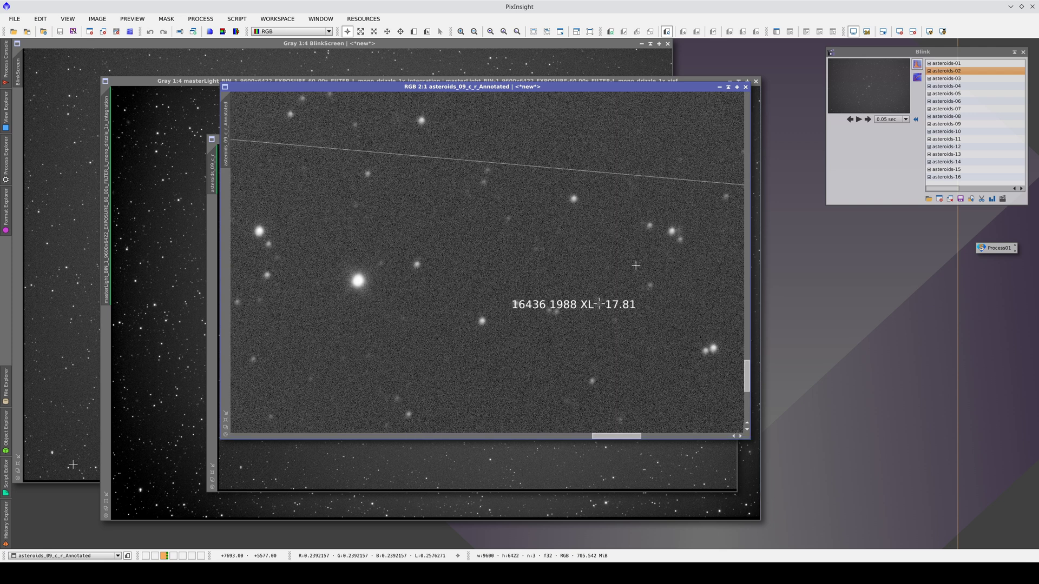
pyautogui.scroll(-1, 628, 228)
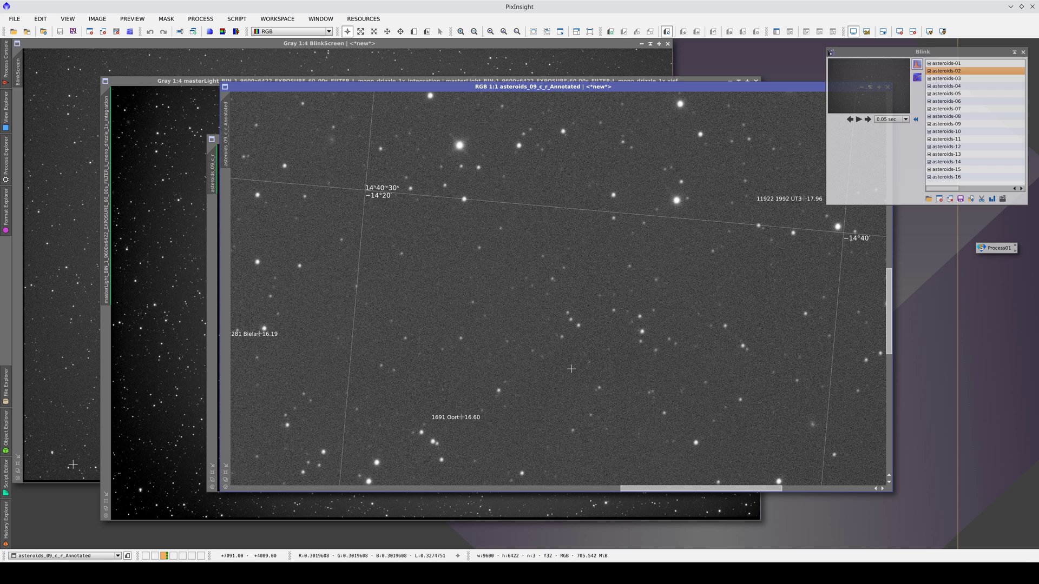
# Step: Annotate the drizzled master light with the Image Annotation script, using the same Custom XEPH Files layer and magnitude limit
pyautogui.click(173, 302)
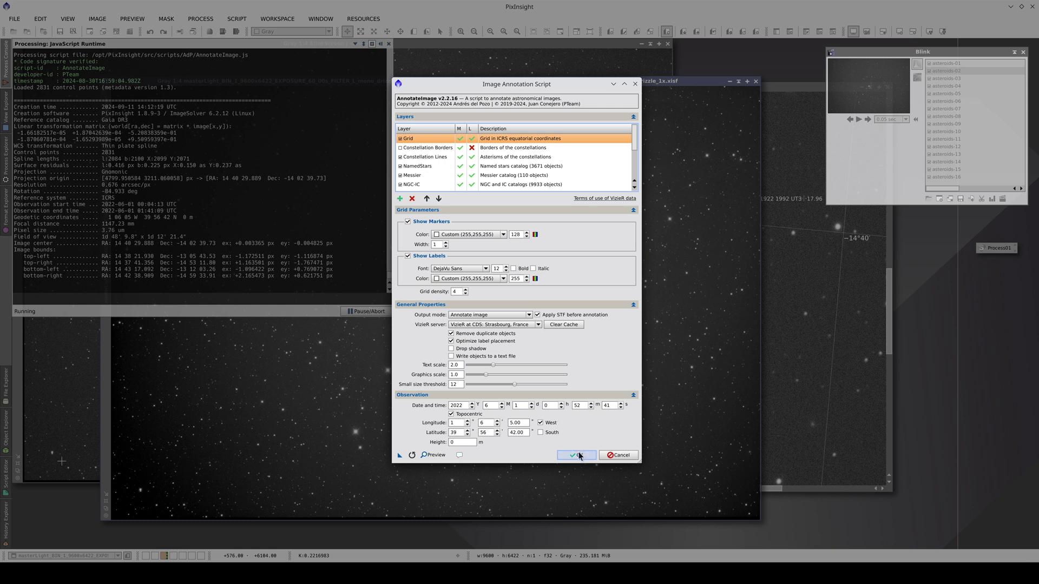
pyautogui.scroll(-5, 433, 173)
pyautogui.click(426, 185)
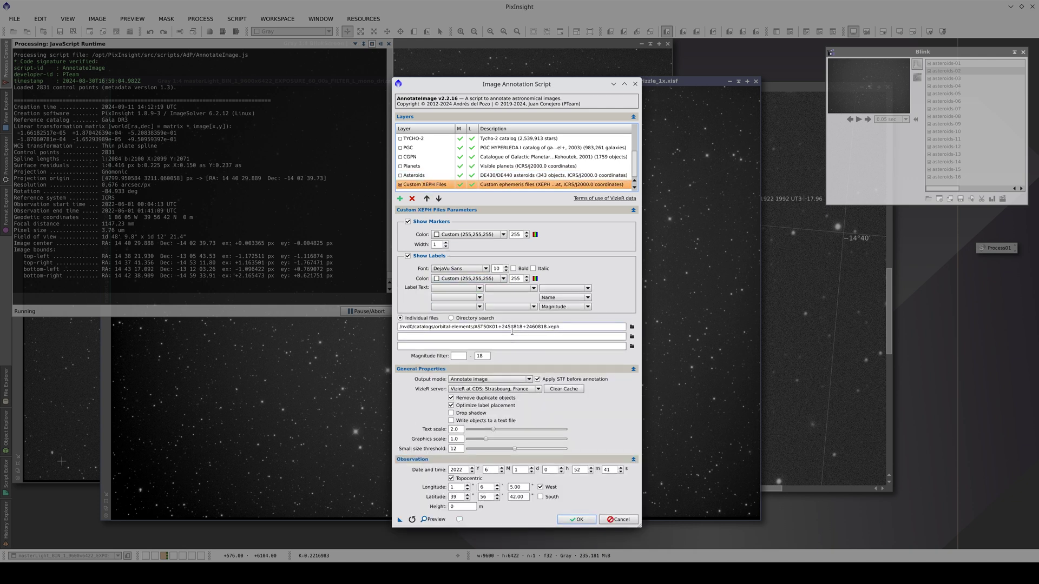
pyautogui.click(577, 520)
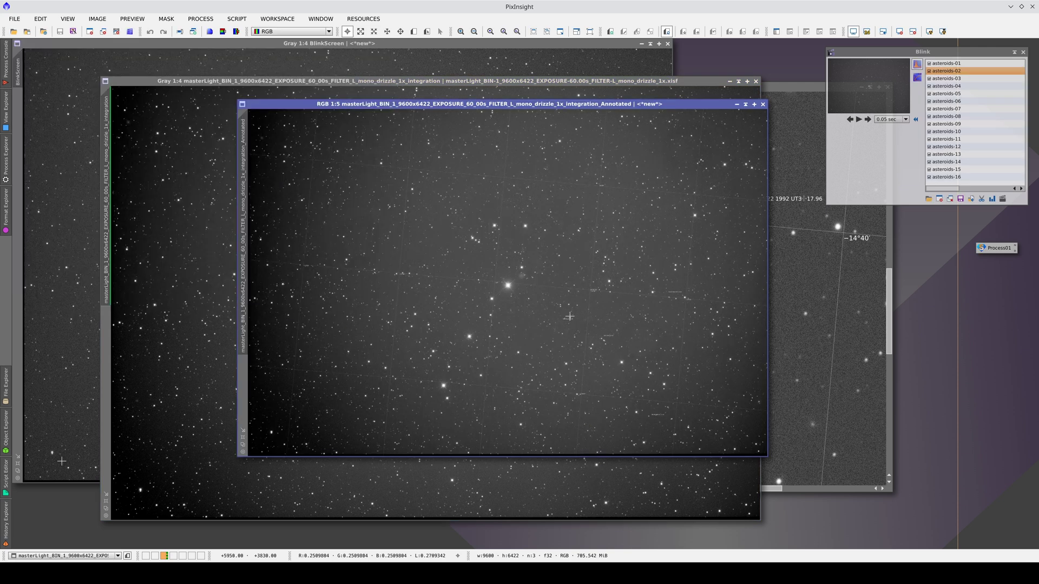
# Step: Examine the asteroid trails beside their labels across the annotated master light at close zoom
pyautogui.scroll(4, 569, 316)
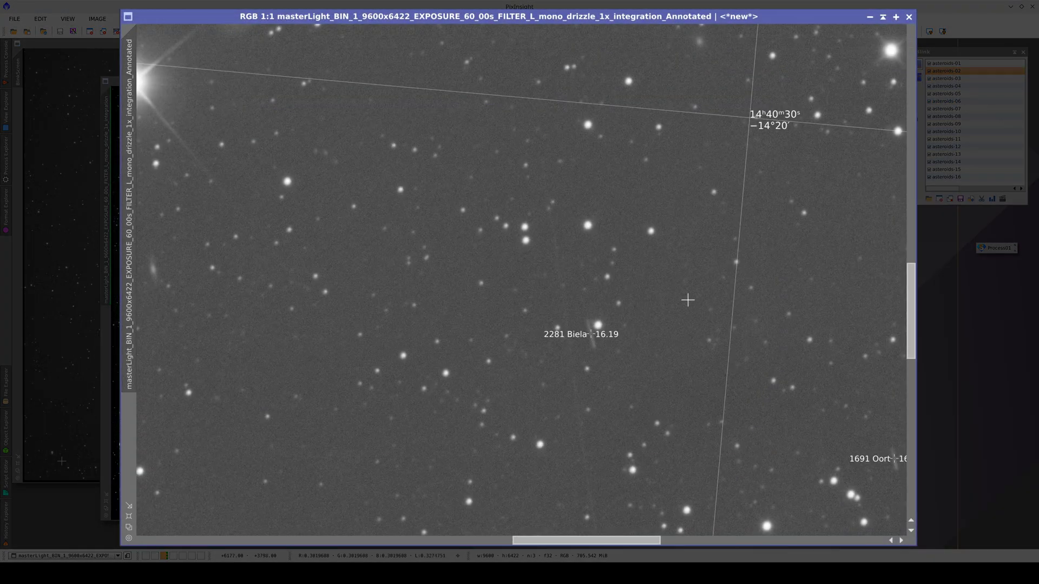
pyautogui.moveTo(809, 281); pyautogui.dragTo(492, 178)
pyautogui.moveTo(830, 252); pyautogui.dragTo(356, 429)
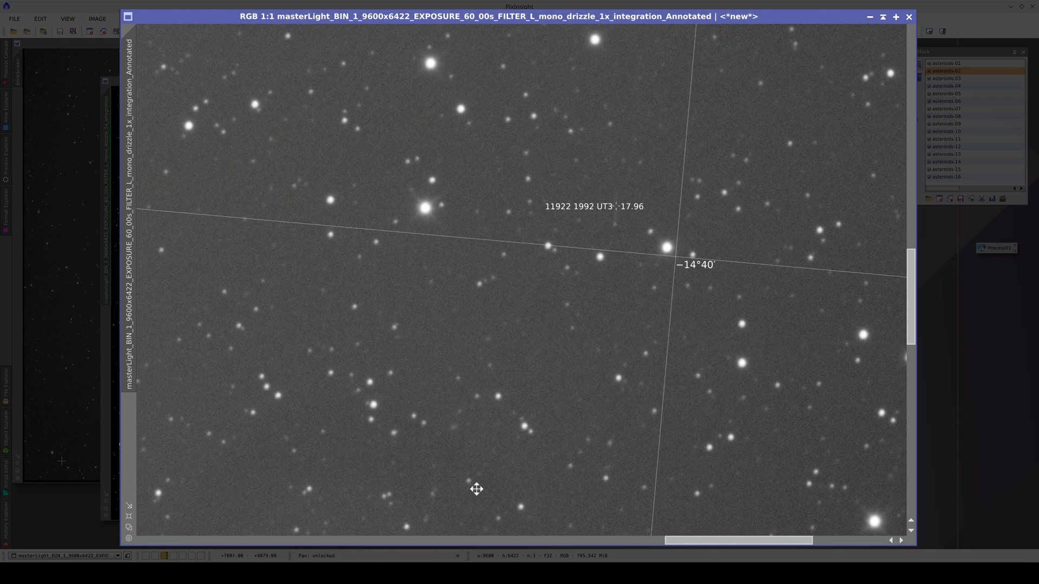
pyautogui.moveTo(475, 489); pyautogui.dragTo(464, 165)
pyautogui.moveTo(512, 453); pyautogui.dragTo(515, 157)
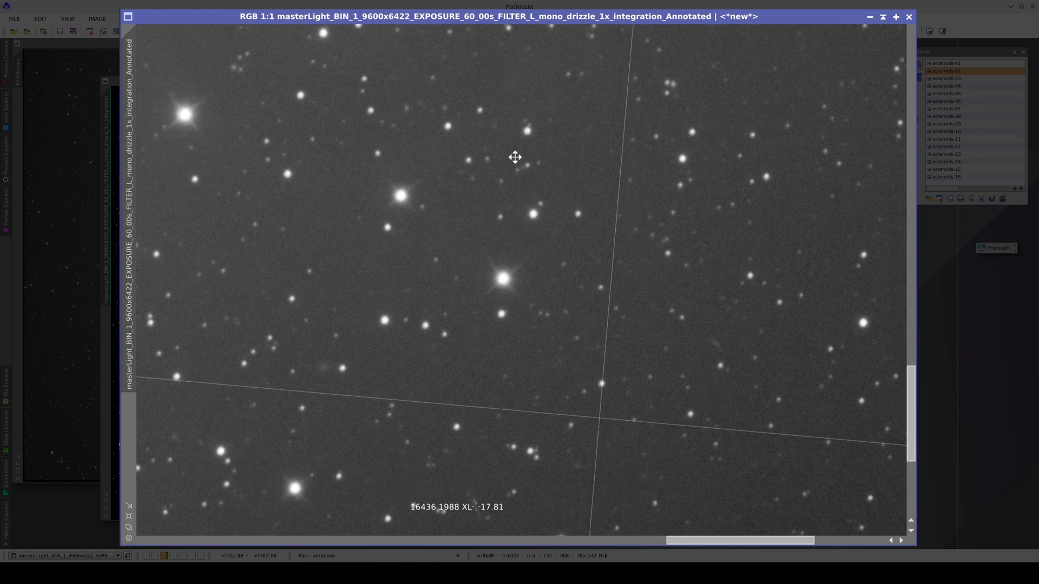
pyautogui.moveTo(466, 437); pyautogui.dragTo(523, 220)
pyautogui.scroll(2, 510, 268)
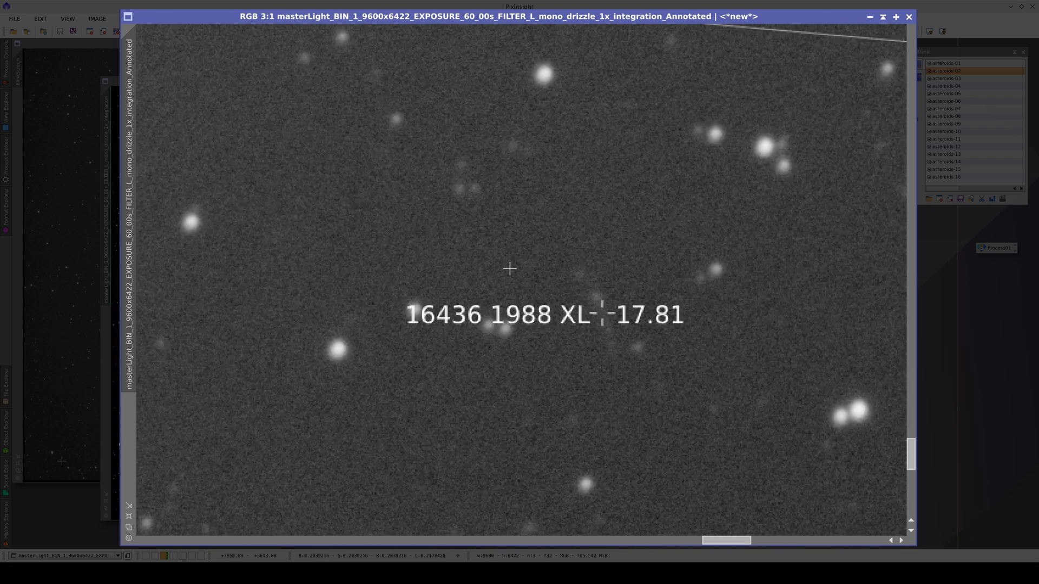
pyautogui.scroll(2, 509, 268)
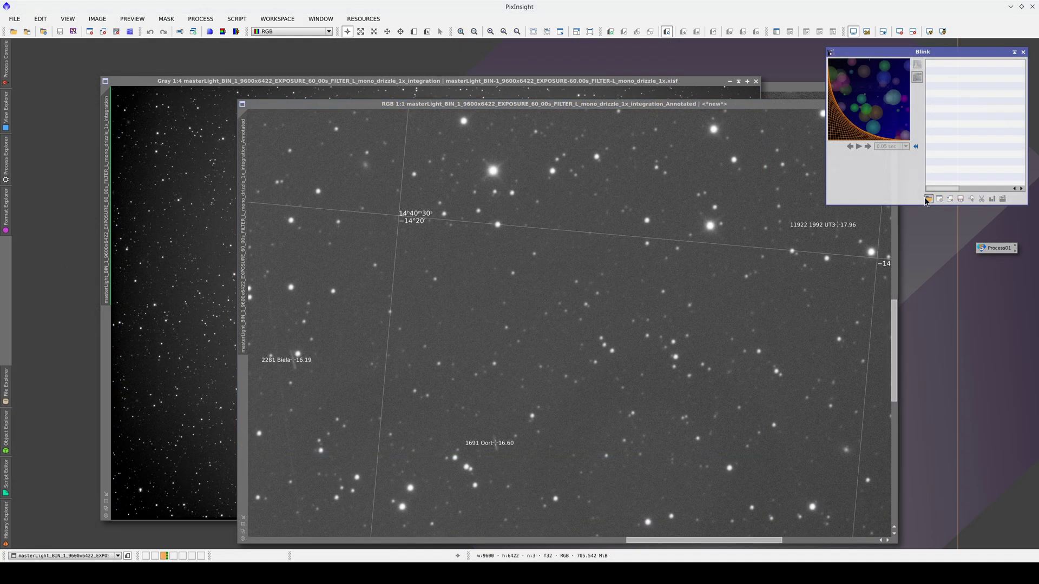
# Step: Load the registered frames asteroids-01_c_r.xisf to asteroids-16_c_r.xisf into Blink and apply the automatic histogram stretch
pyautogui.click(928, 200)
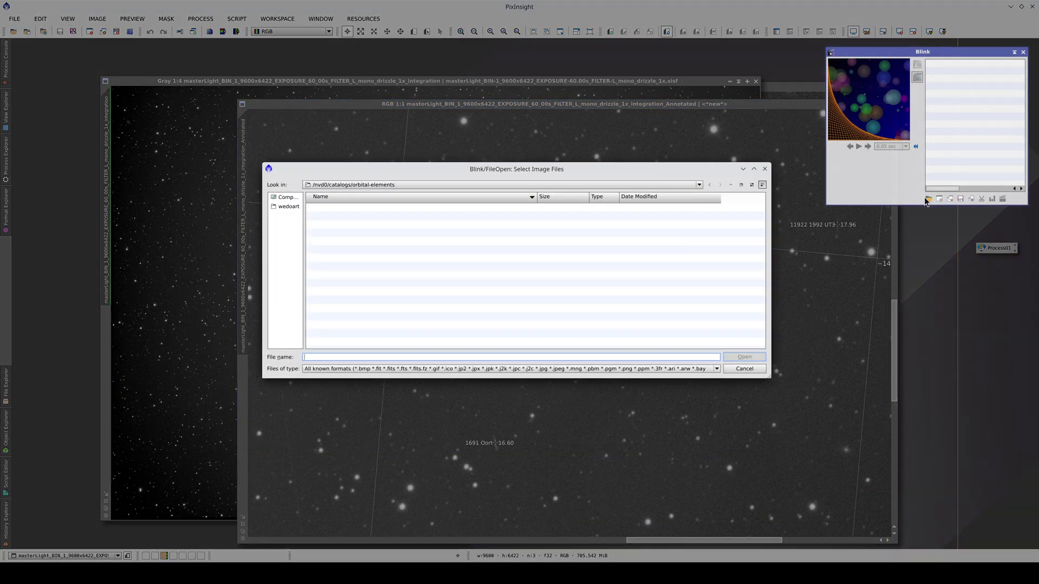
pyautogui.click(730, 185)
pyautogui.click(730, 185)
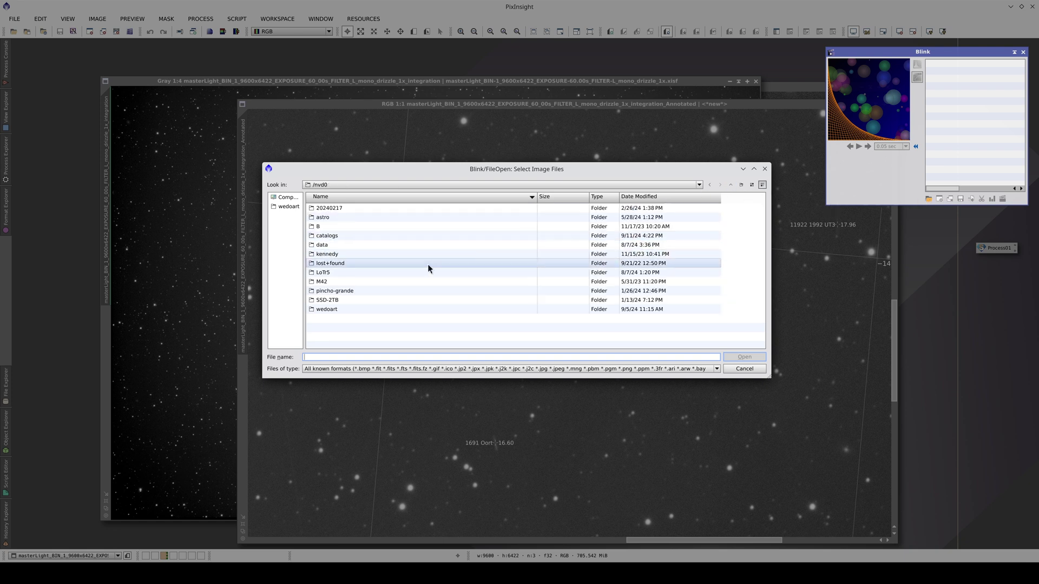
pyautogui.doubleClick(343, 305)
pyautogui.click(335, 211)
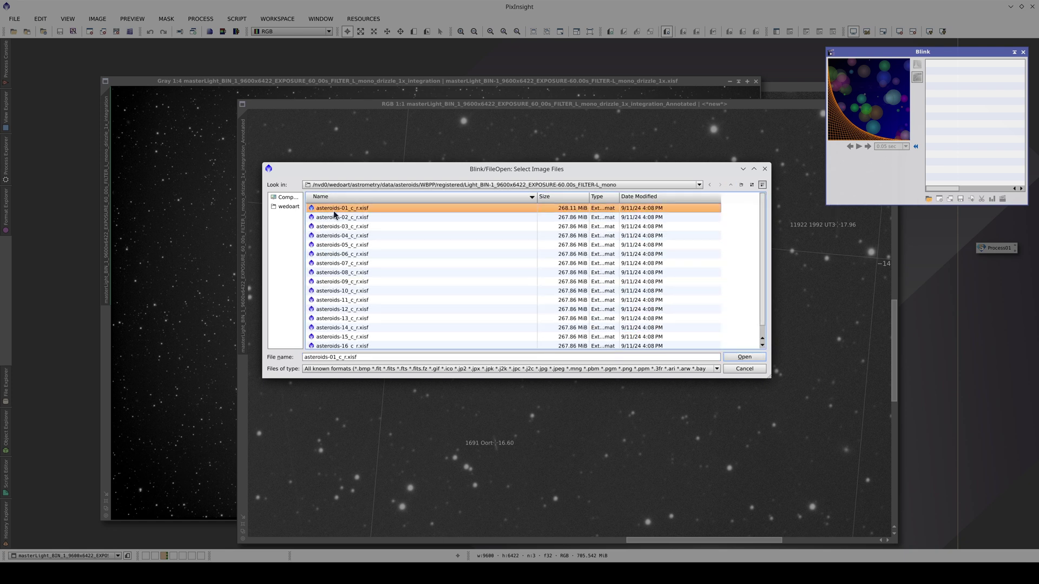
pyautogui.hotkey('ctrl', 'a')
pyautogui.click(736, 359)
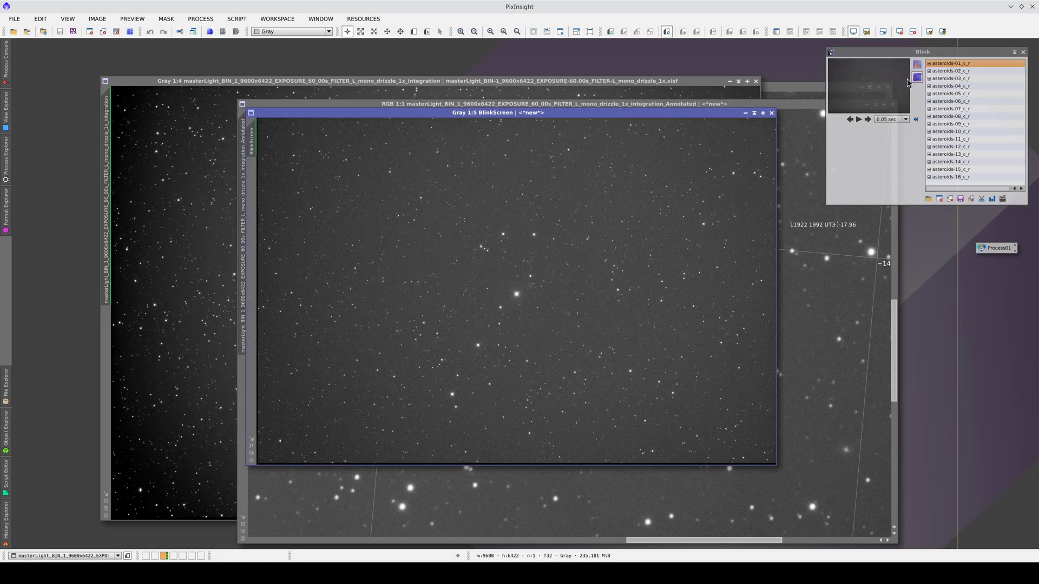
pyautogui.click(918, 65)
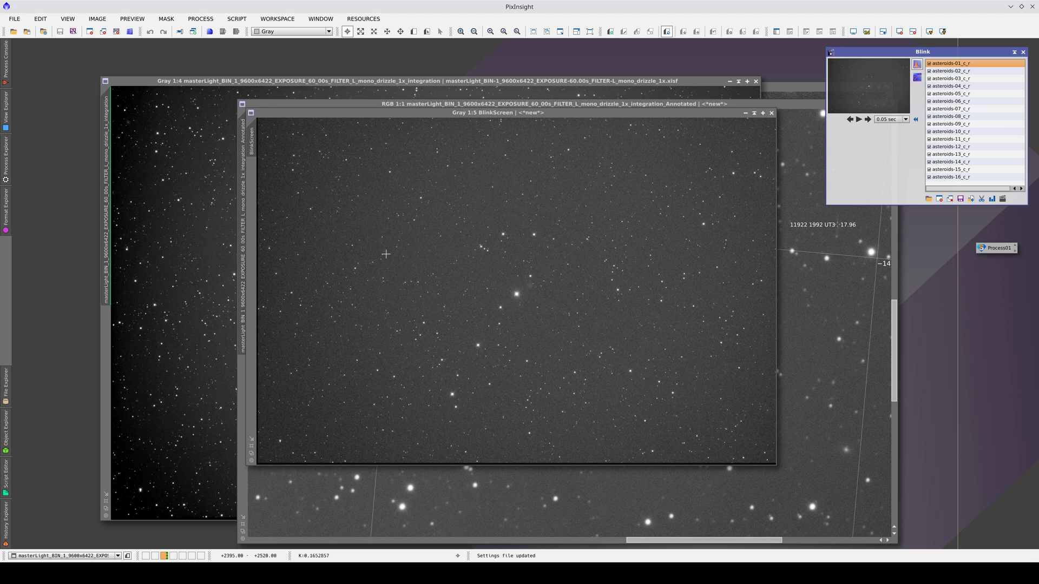
# Step: Show the BlinkScreen image at 1:4, fit its window to the whole image, and reposition it to uncover the annotated master light
pyautogui.scroll(1, 386, 254)
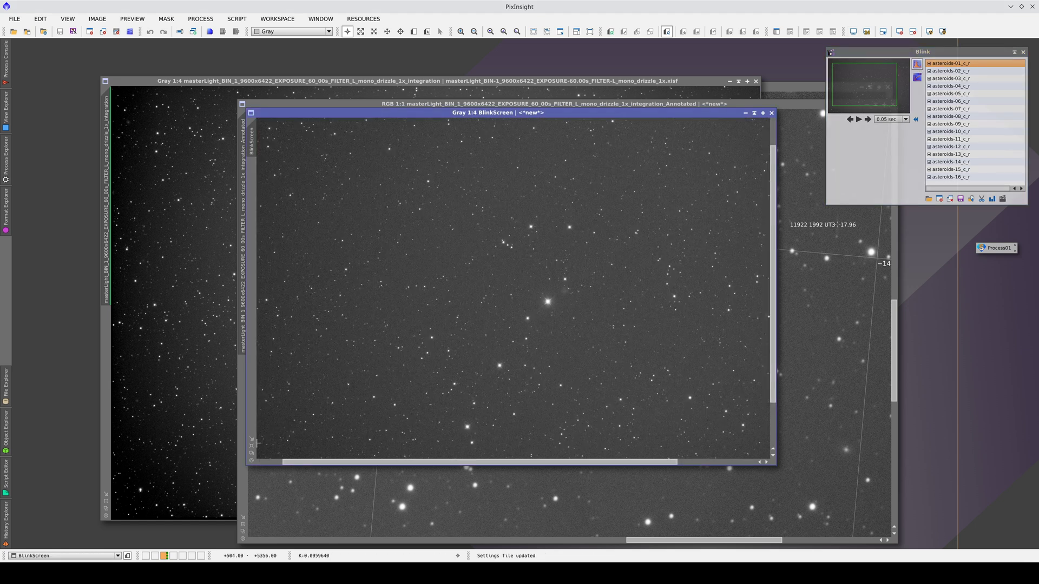
pyautogui.click(252, 439)
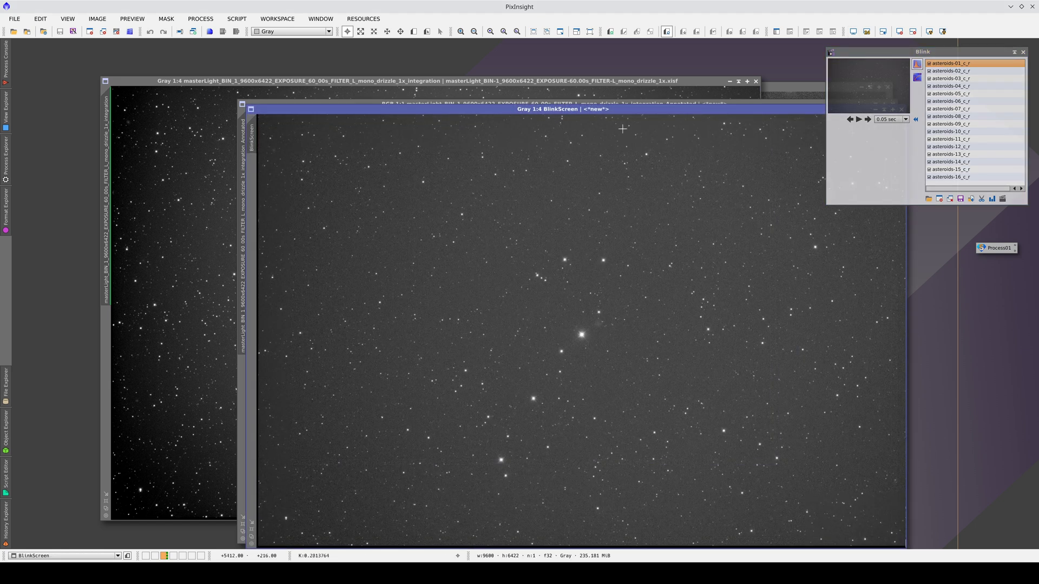
pyautogui.moveTo(614, 109); pyautogui.dragTo(496, 92)
# Step: Copy the annotated master light's 1:1 zoom and view position to BlinkScreen, and bring BlinkScreen to the front
pyautogui.click(790, 268)
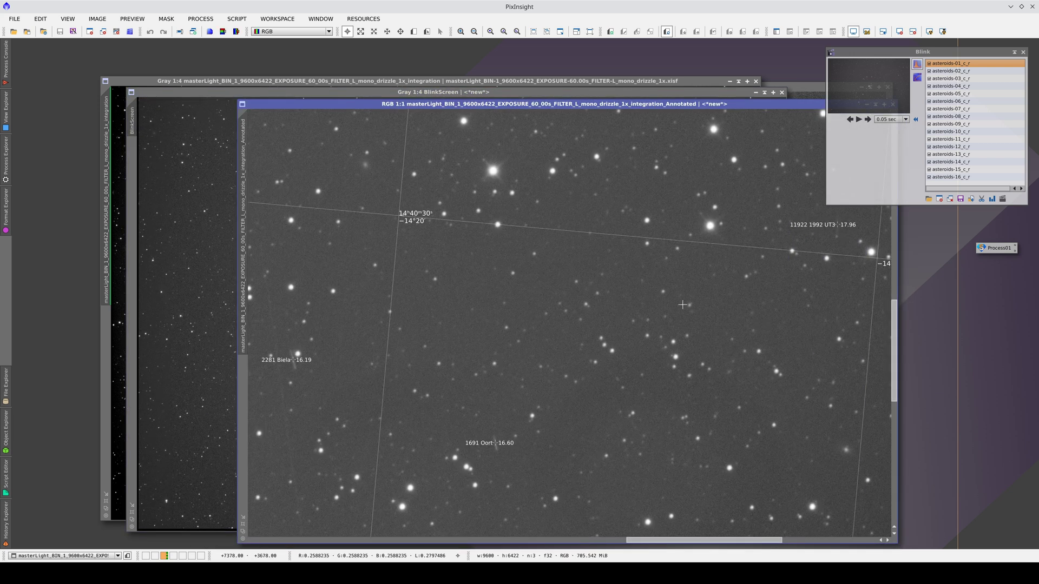
pyautogui.scroll(2, 685, 306)
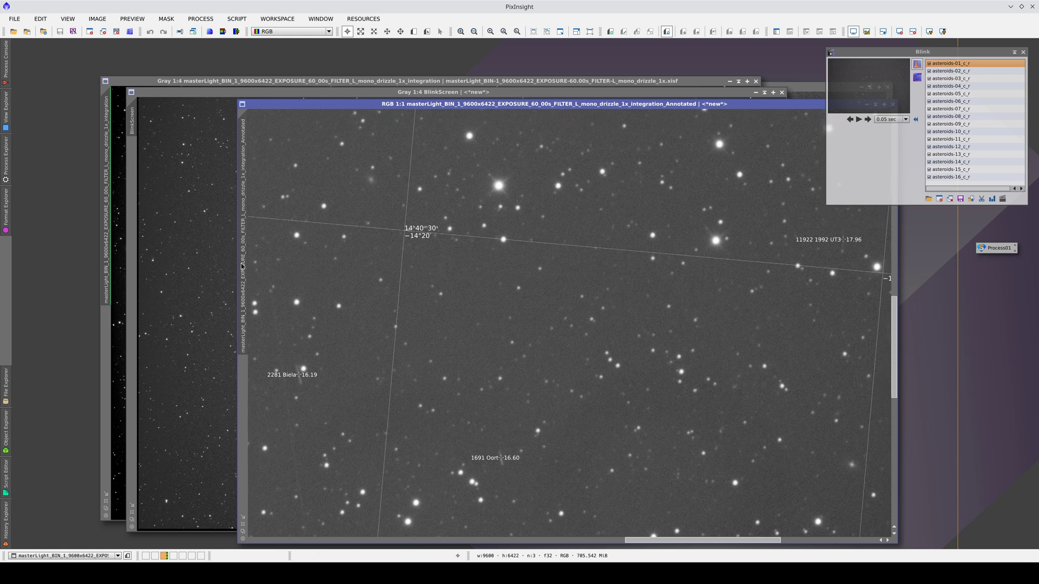
pyautogui.moveTo(238, 257)
pyautogui.mouseDown()
pyautogui.moveTo(188, 173)
pyautogui.moveTo(132, 128)
pyautogui.mouseUp()
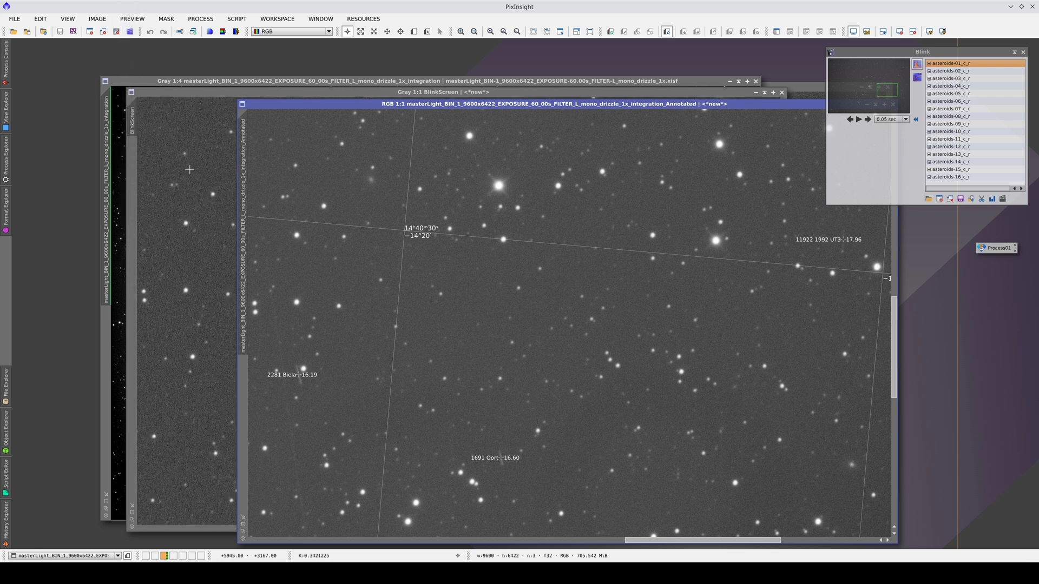
pyautogui.click(190, 169)
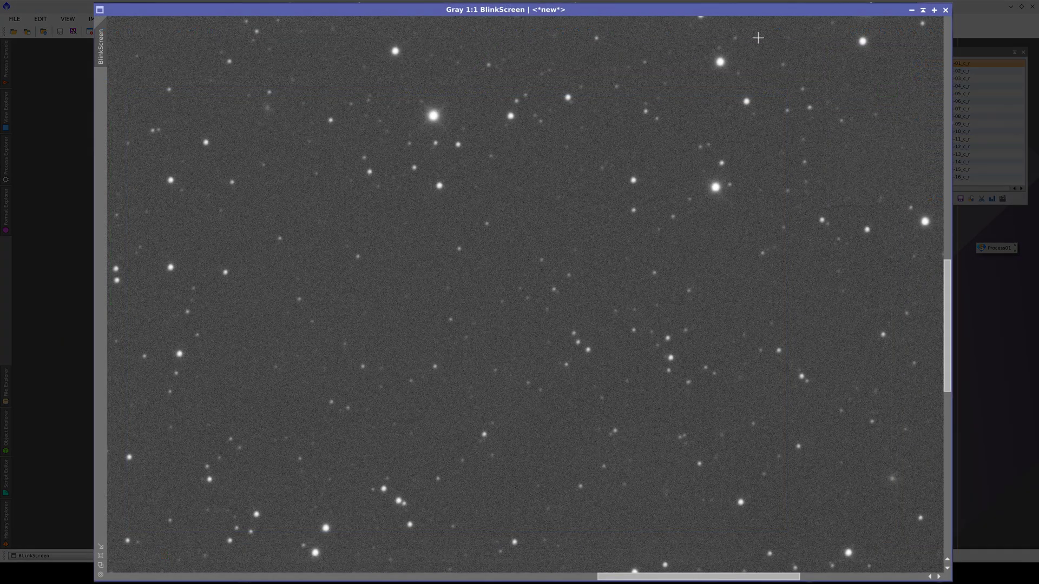